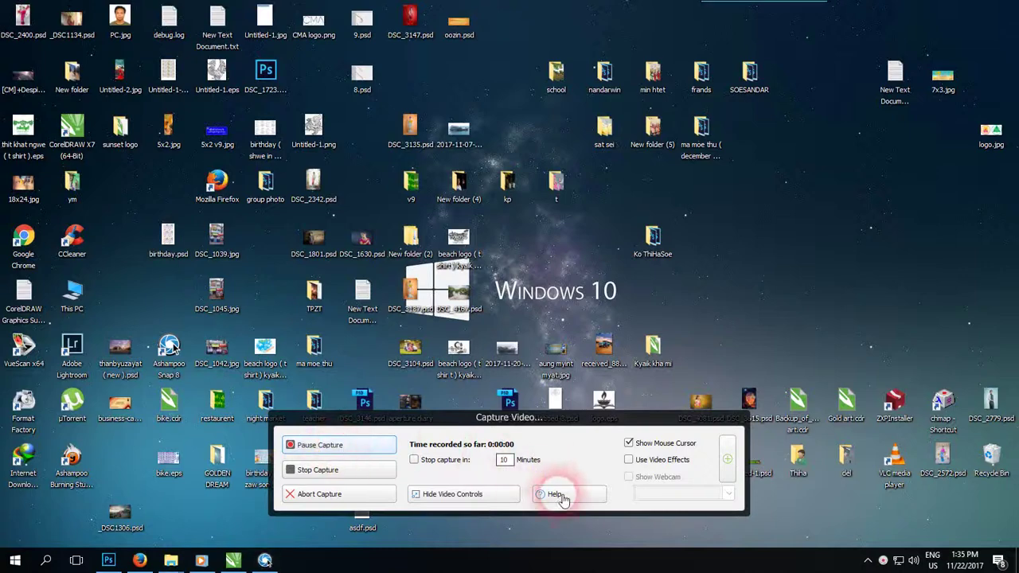
# Step: Select and copy the whole newborn flower-field photo, then return to the child photo
pyautogui.click(472, 494)
pyautogui.click(110, 560)
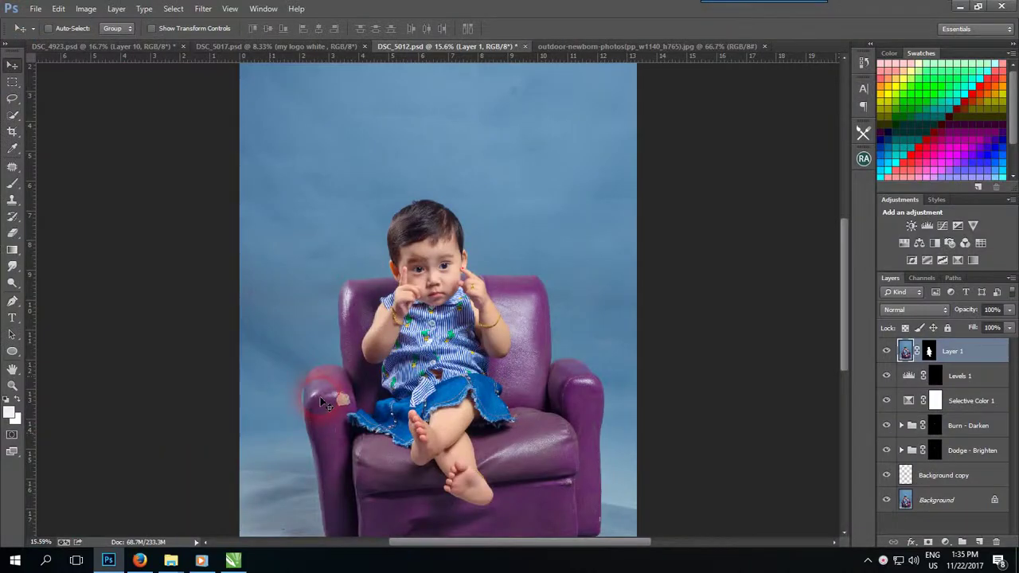
pyautogui.click(590, 42)
pyautogui.hotkey('ctrl', 'a')
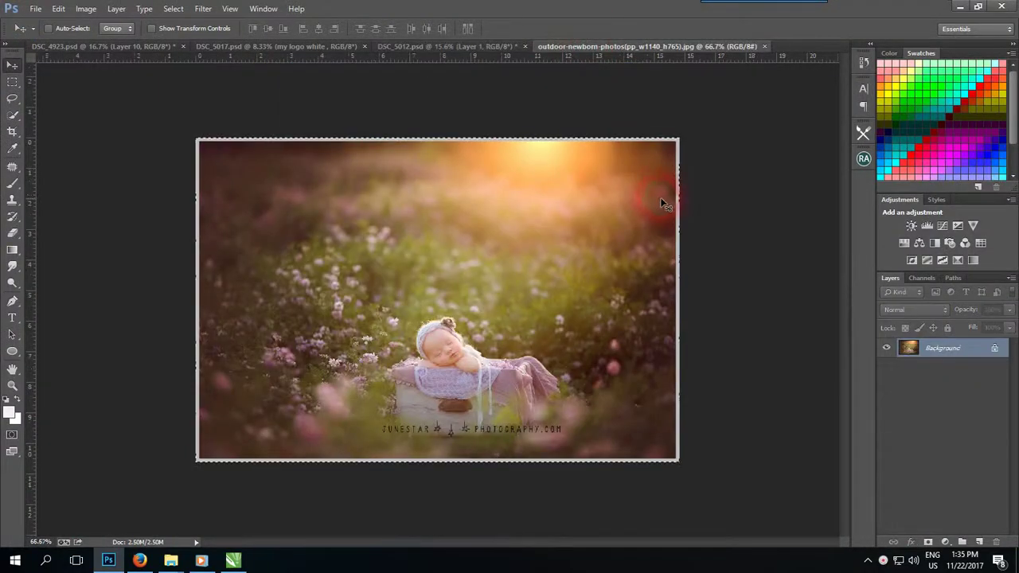
pyautogui.moveTo(652, 214); pyautogui.dragTo(487, 63)
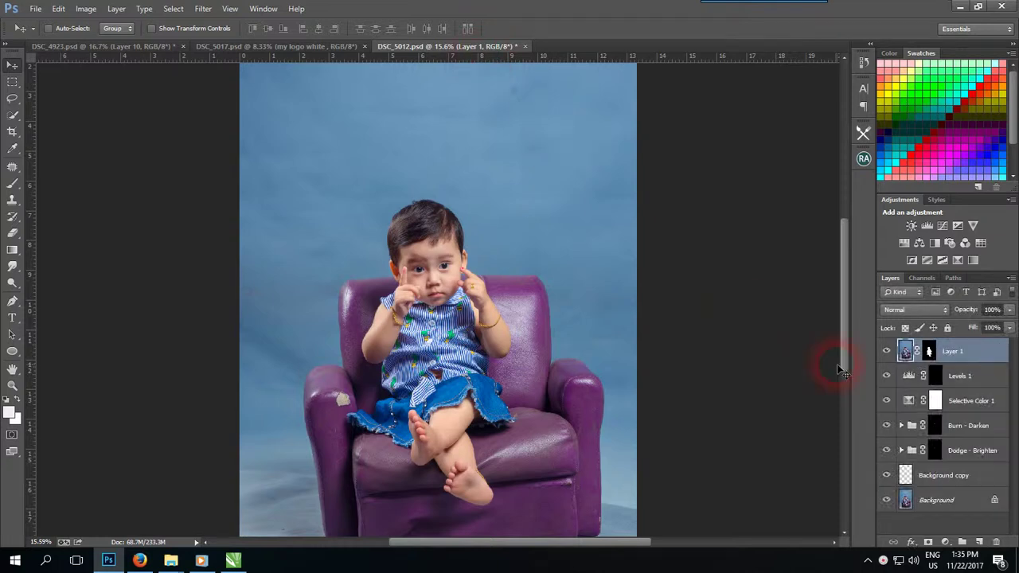
# Step: Rotate the child photo's canvas 90° clockwise into landscape
pyautogui.hotkey('alt', 'i')
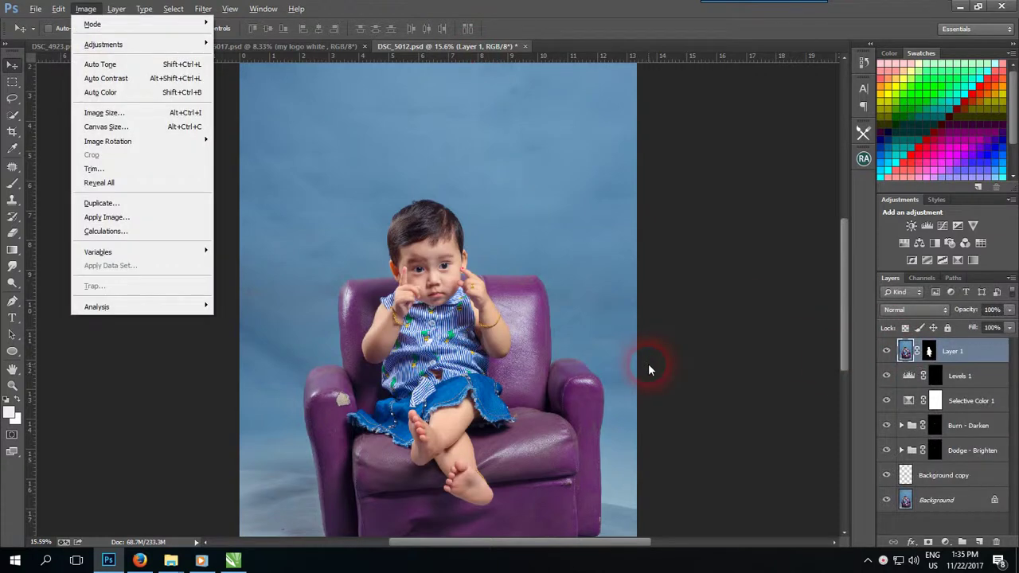
pyautogui.press('g')
pyautogui.press('9')
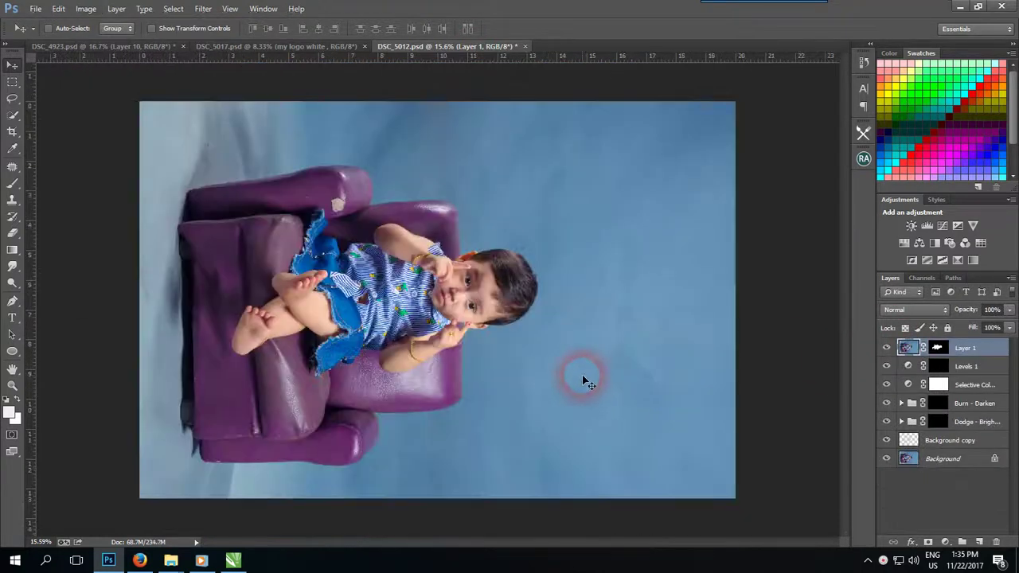
pyautogui.hotkey('ctrl', 't')
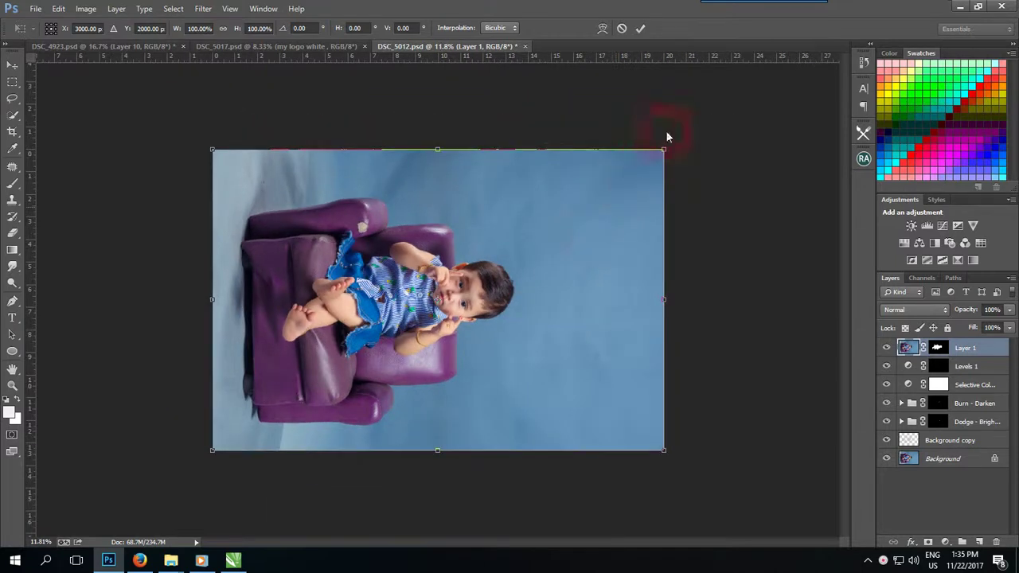
pyautogui.press('Return')
# Step: Duplicate the child layer, rotate the copy -90° upright and move it up-left
pyautogui.hotkey('ctrl', 'j')
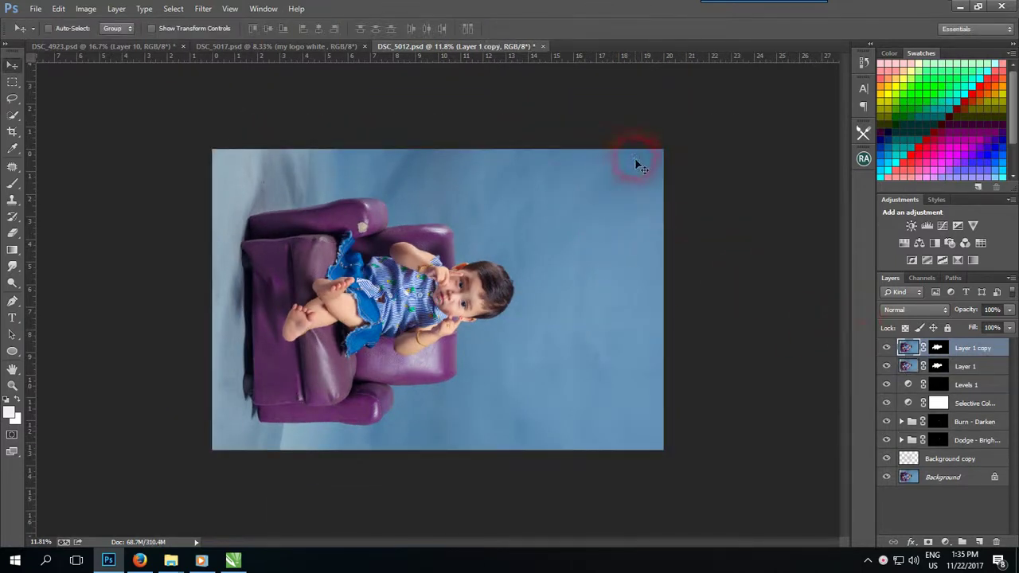
pyautogui.hotkey('ctrl', 't')
pyautogui.moveTo(667, 178); pyautogui.dragTo(361, 169)
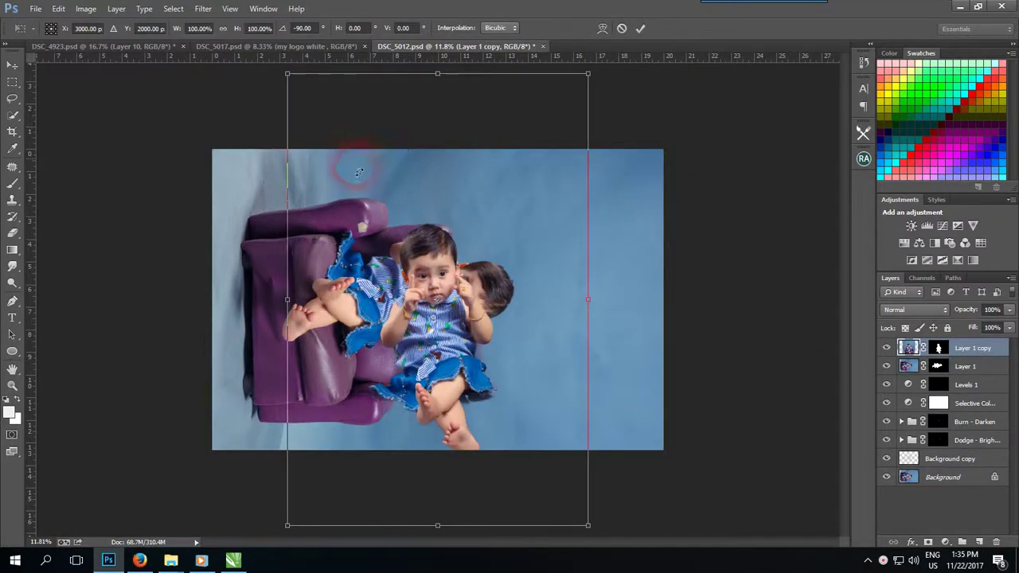
pyautogui.press('Return')
pyautogui.moveTo(503, 382); pyautogui.dragTo(445, 359)
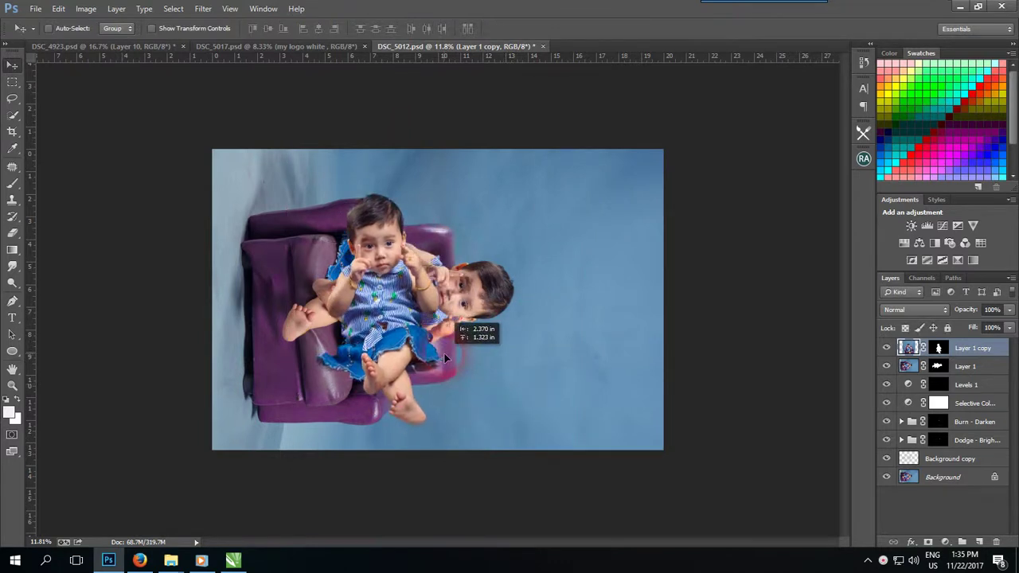
pyautogui.click(965, 366)
# Step: Paste the flower-field photo as Layer 2 and scale it up to cover the canvas
pyautogui.hotkey('ctrl', 'v')
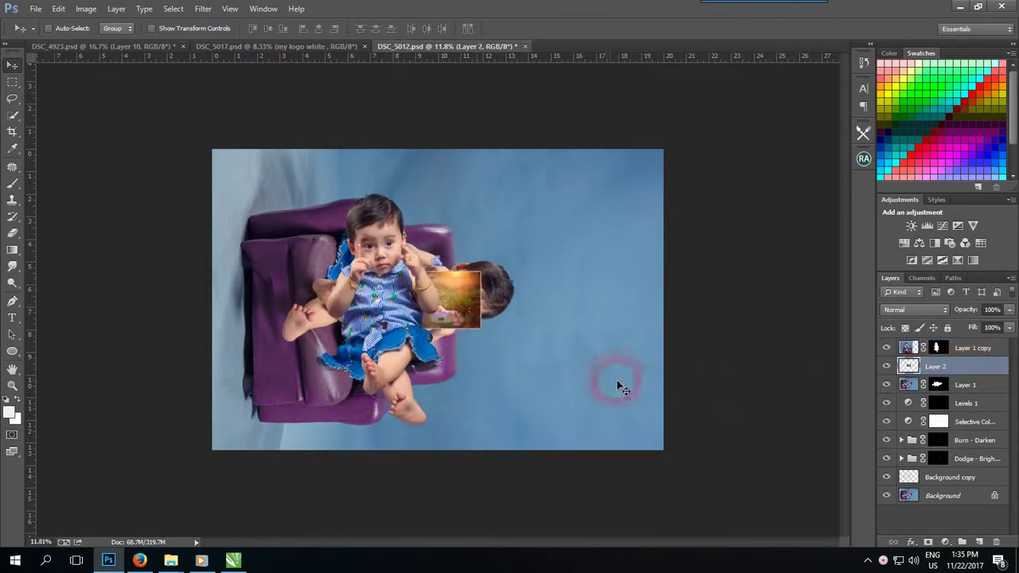
pyautogui.hotkey('ctrl', 't')
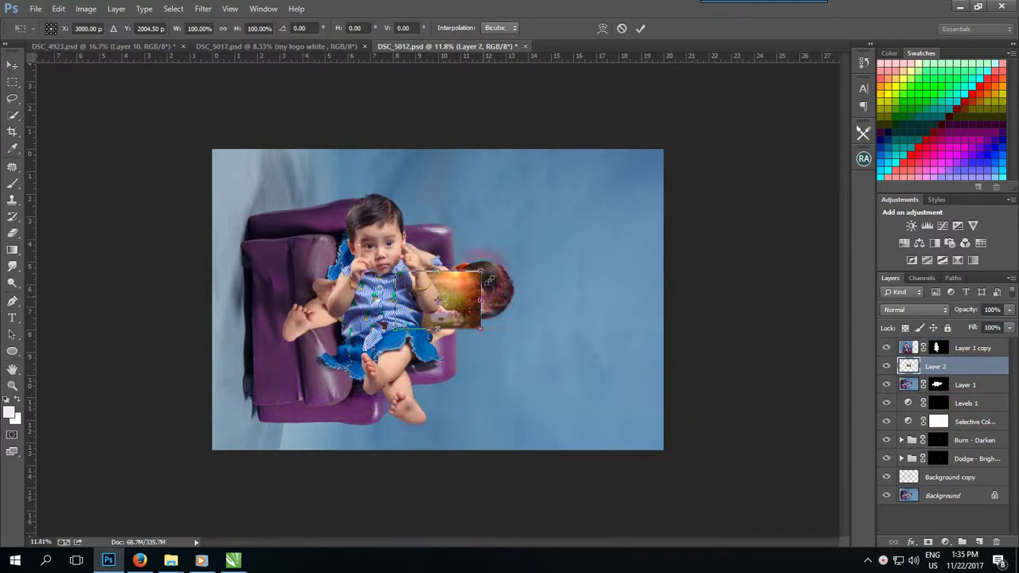
pyautogui.moveTo(488, 278); pyautogui.dragTo(733, 232)
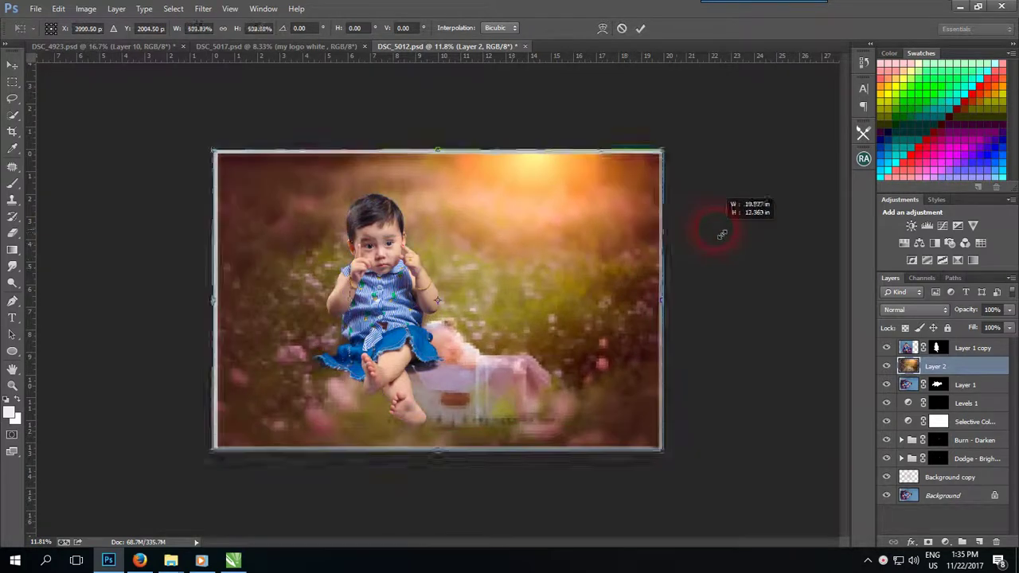
pyautogui.moveTo(733, 232); pyautogui.dragTo(736, 222)
pyautogui.press('Return')
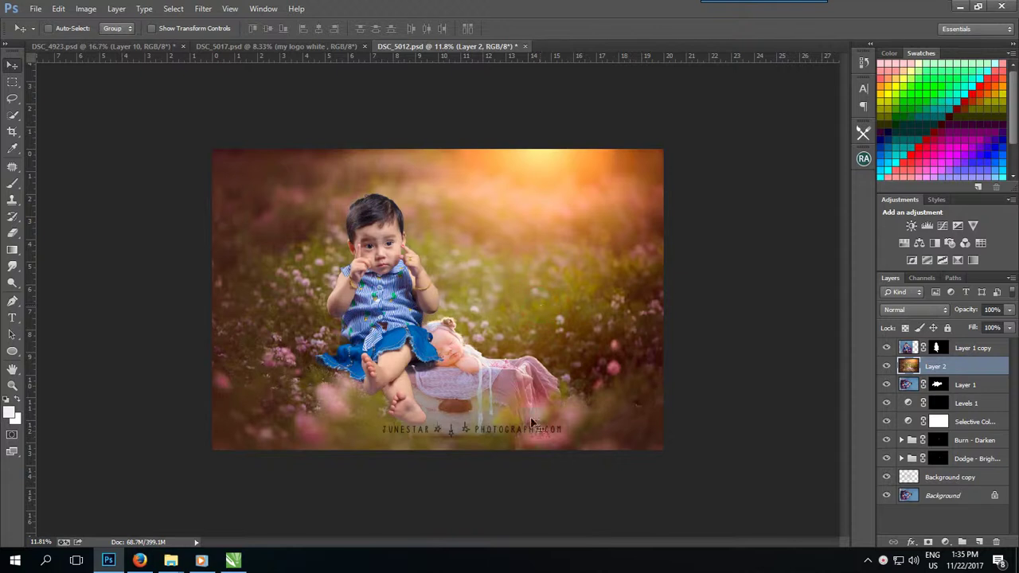
pyautogui.scroll(2, 427, 292)
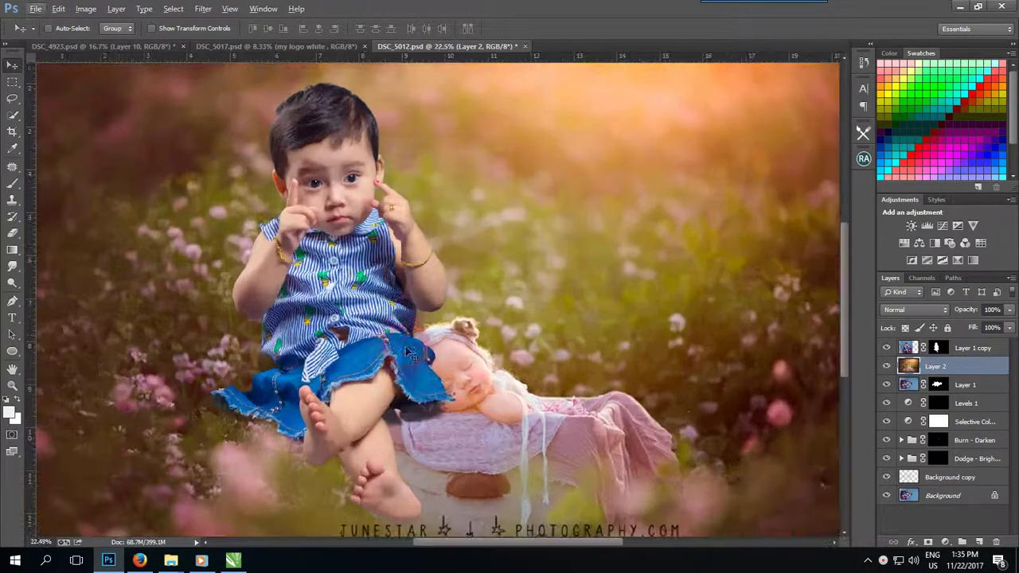
# Step: Move the upright child onto the crate, tilting it about 1° and shrinking it to 97%
pyautogui.scroll(-1, 414, 374)
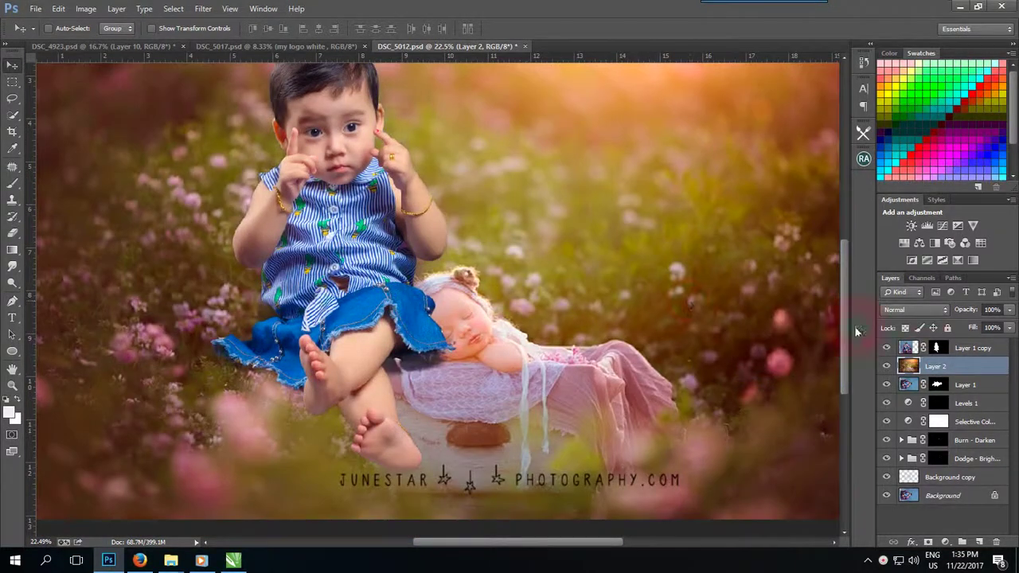
pyautogui.click(973, 347)
pyautogui.moveTo(444, 332); pyautogui.dragTo(591, 335)
pyautogui.scroll(-1, 388, 385)
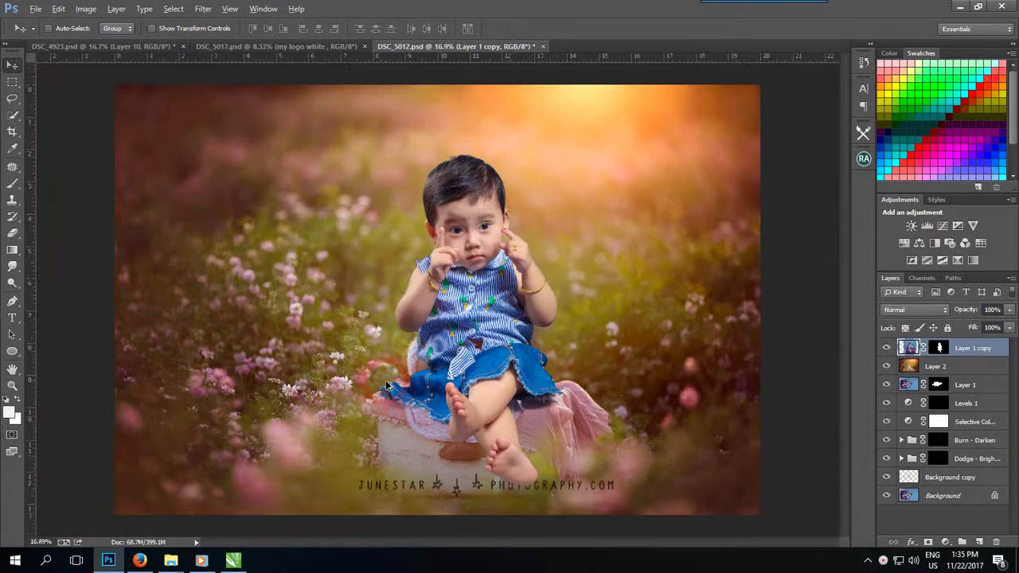
pyautogui.hotkey('ctrl', 't')
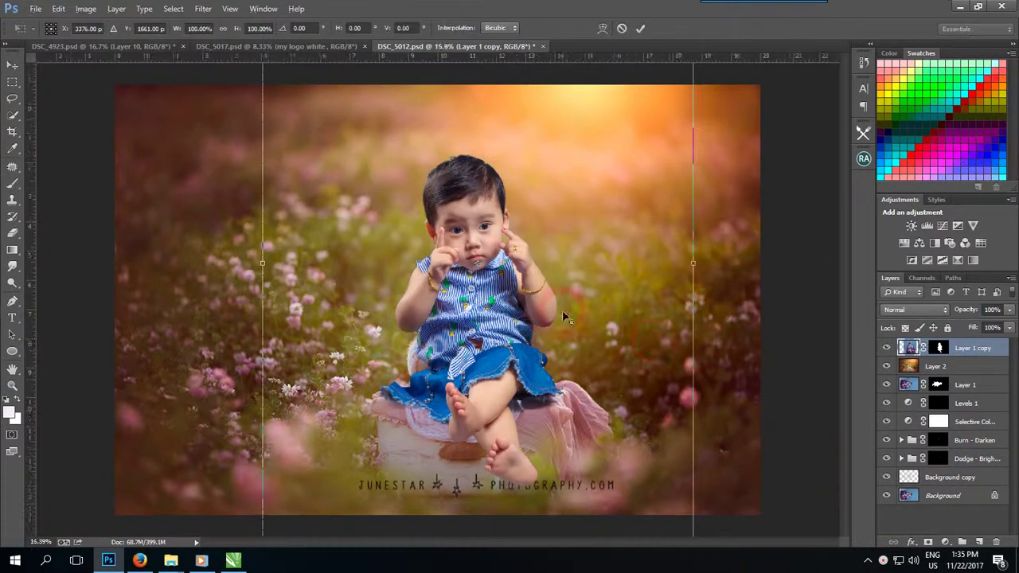
pyautogui.scroll(-1, 648, 422)
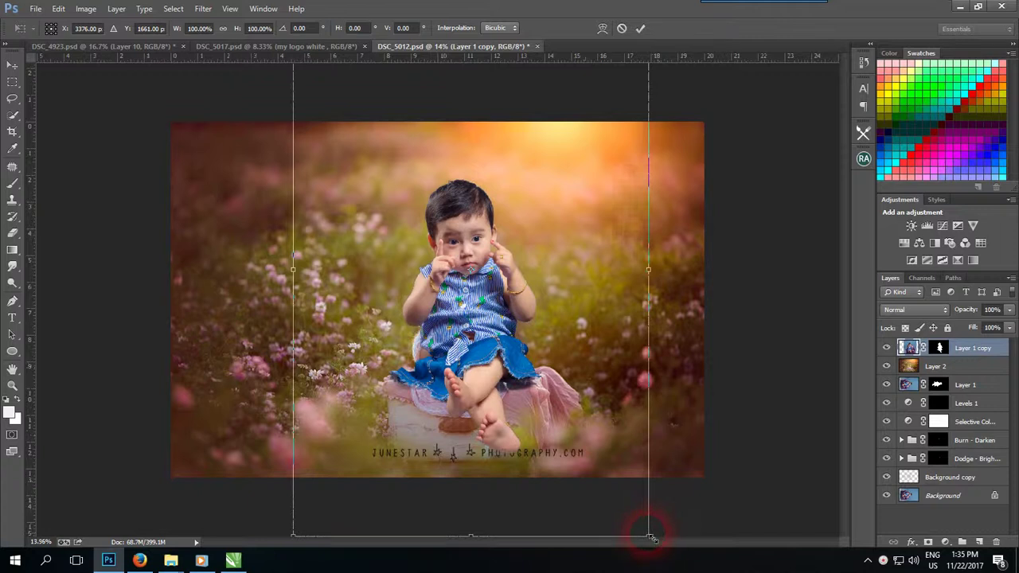
pyautogui.moveTo(686, 533); pyautogui.dragTo(675, 539)
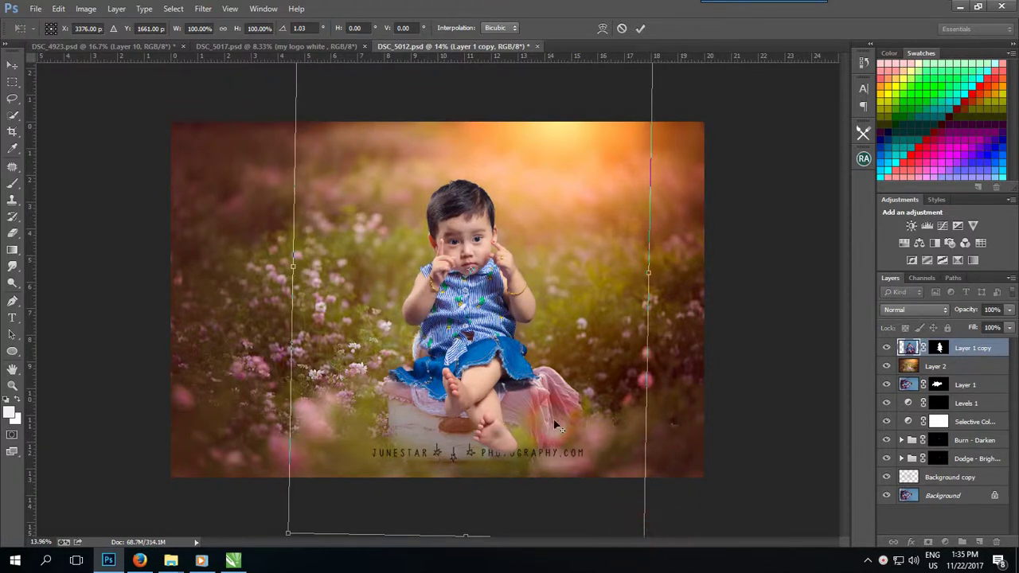
pyautogui.scroll(-1, 602, 485)
pyautogui.moveTo(611, 500); pyautogui.dragTo(603, 494)
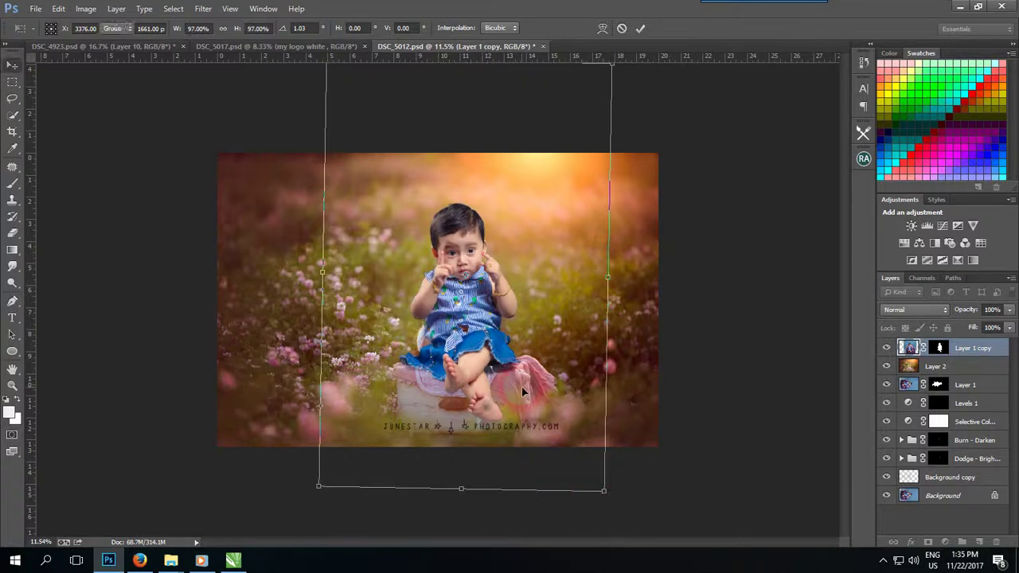
pyautogui.press('Return')
# Step: Nudge the child into place on the crate and tilt it a further 1.32°
pyautogui.scroll(4, 480, 417)
pyautogui.scroll(2, 480, 416)
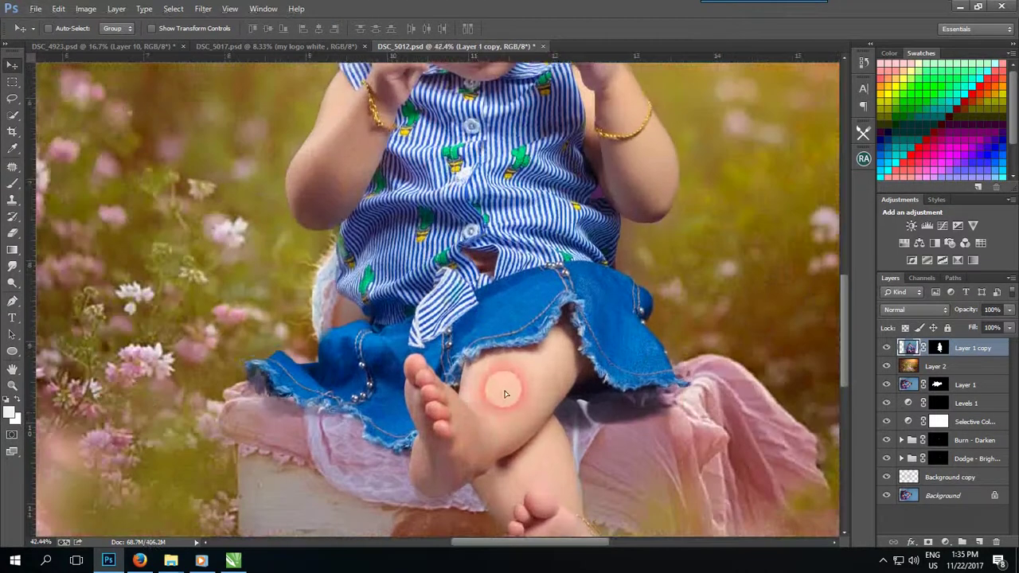
pyautogui.moveTo(501, 390); pyautogui.dragTo(515, 392)
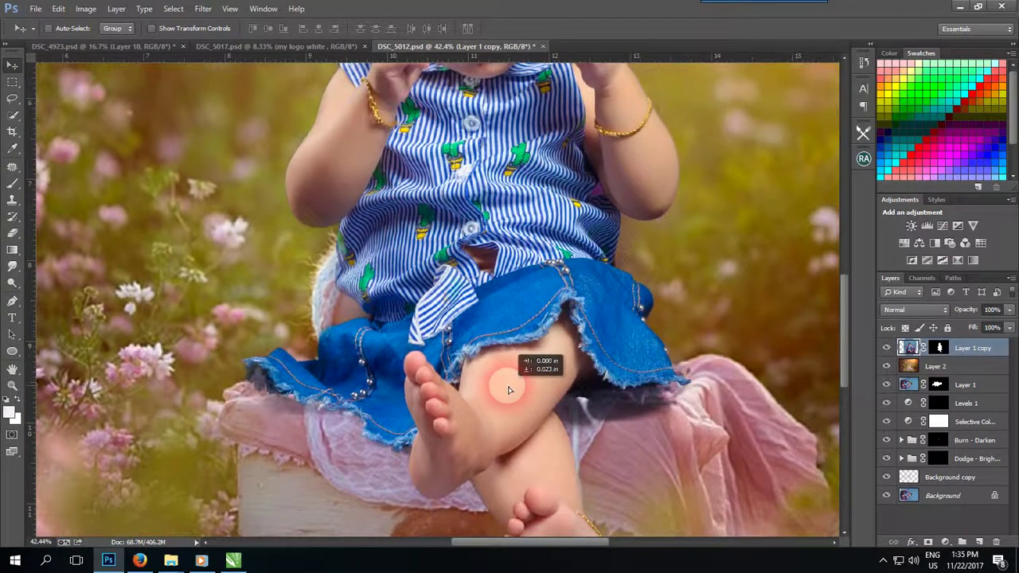
pyautogui.moveTo(514, 392); pyautogui.dragTo(505, 390)
pyautogui.scroll(-3, 465, 337)
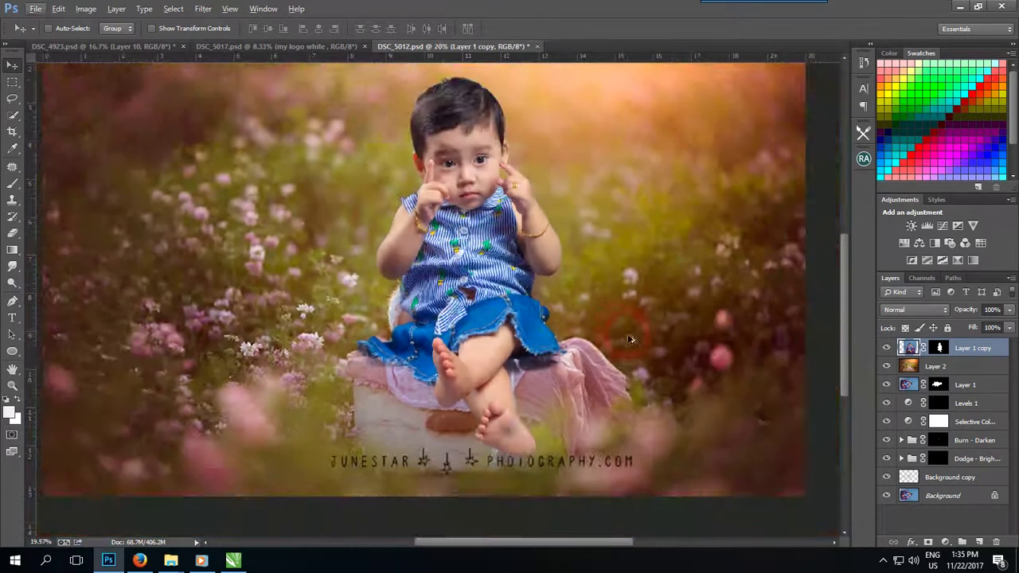
pyautogui.hotkey('ctrl', 't')
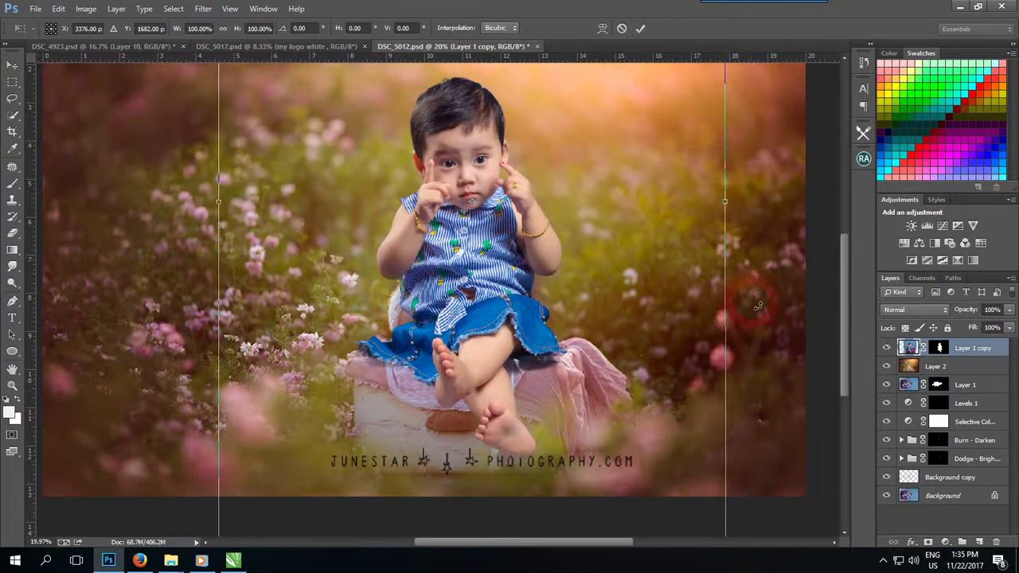
pyautogui.moveTo(755, 303); pyautogui.dragTo(756, 312)
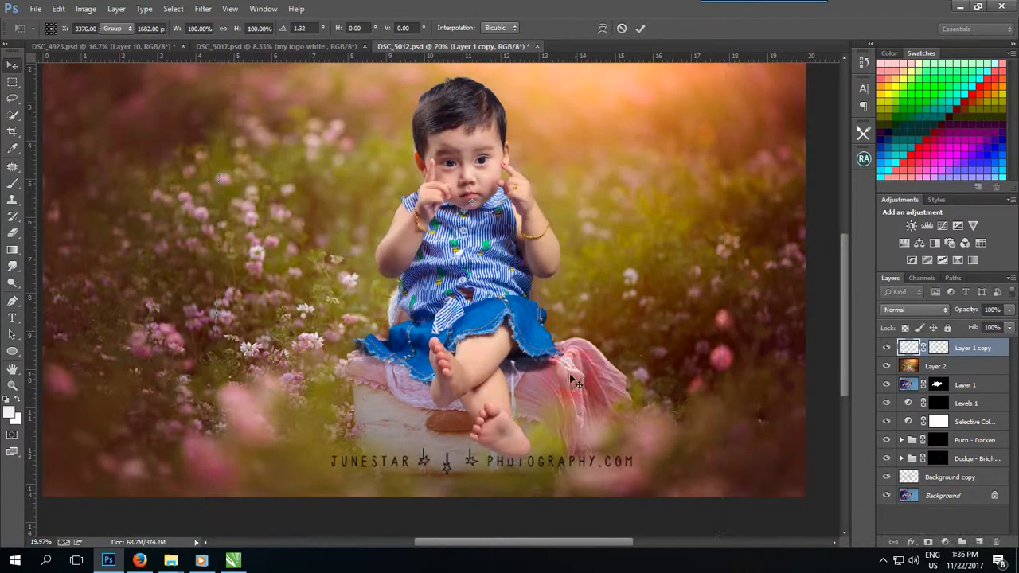
pyautogui.press('Return')
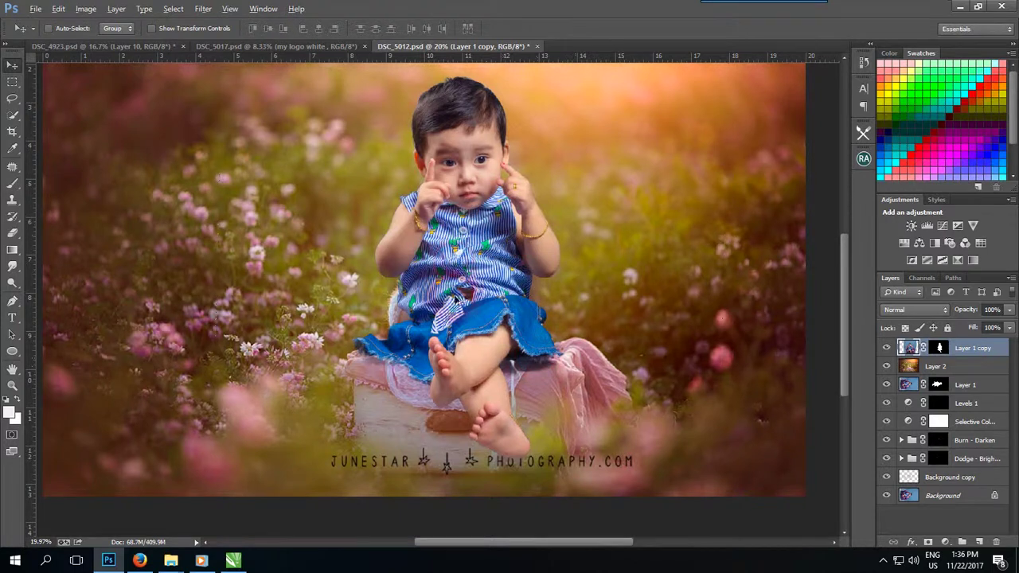
pyautogui.scroll(3, 488, 364)
pyautogui.moveTo(529, 395); pyautogui.dragTo(585, 336)
# Step: Clone flower-field texture over the sleeping baby's head and leftover edges beside the shorts and shin
pyautogui.click(934, 367)
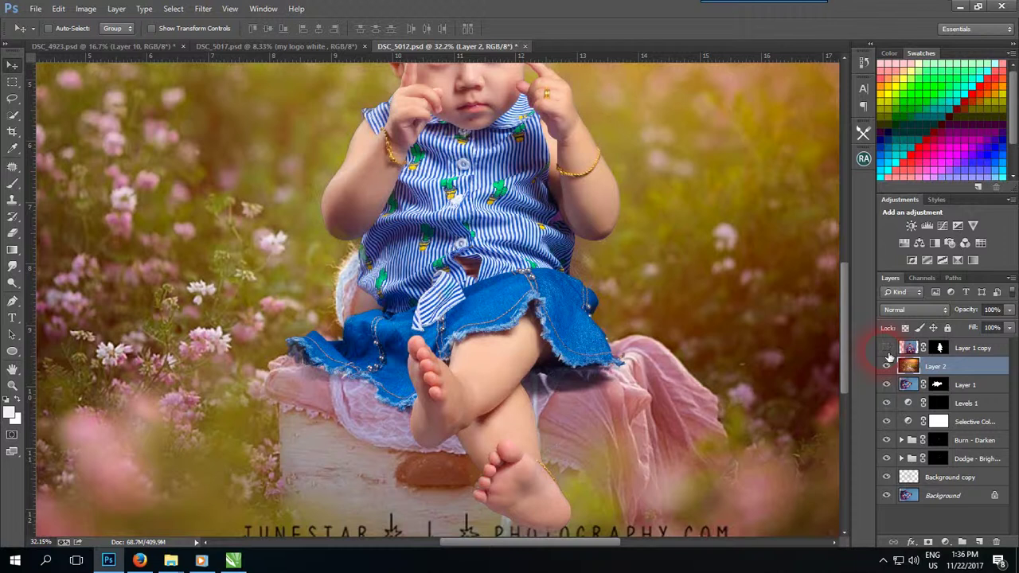
pyautogui.click(886, 348)
pyautogui.press('s')
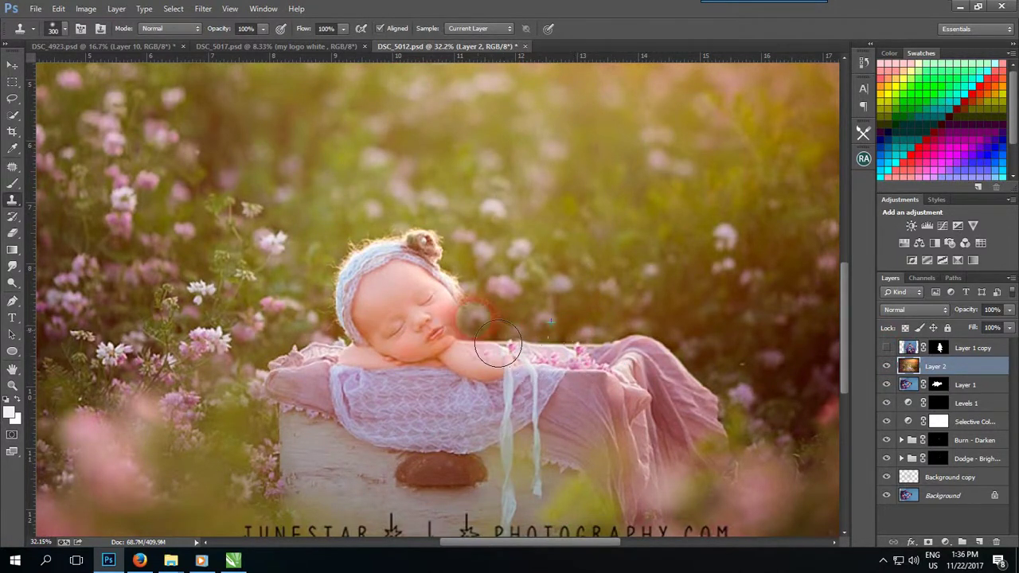
pyautogui.moveTo(457, 314); pyautogui.dragTo(470, 291)
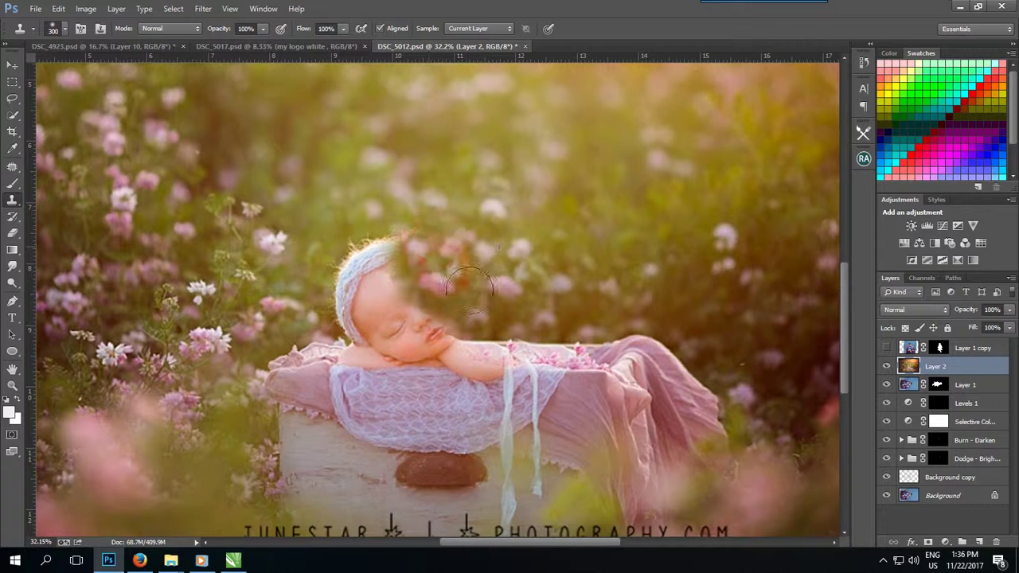
pyautogui.click(886, 348)
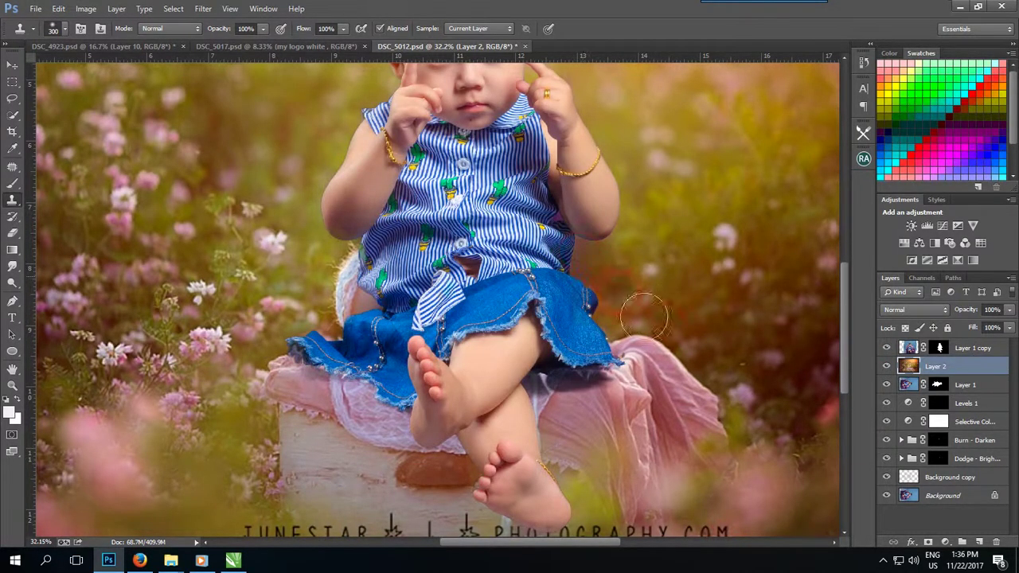
pyautogui.moveTo(364, 330)
pyautogui.mouseDown()
pyautogui.moveTo(370, 294)
pyautogui.moveTo(434, 315)
pyautogui.mouseUp()
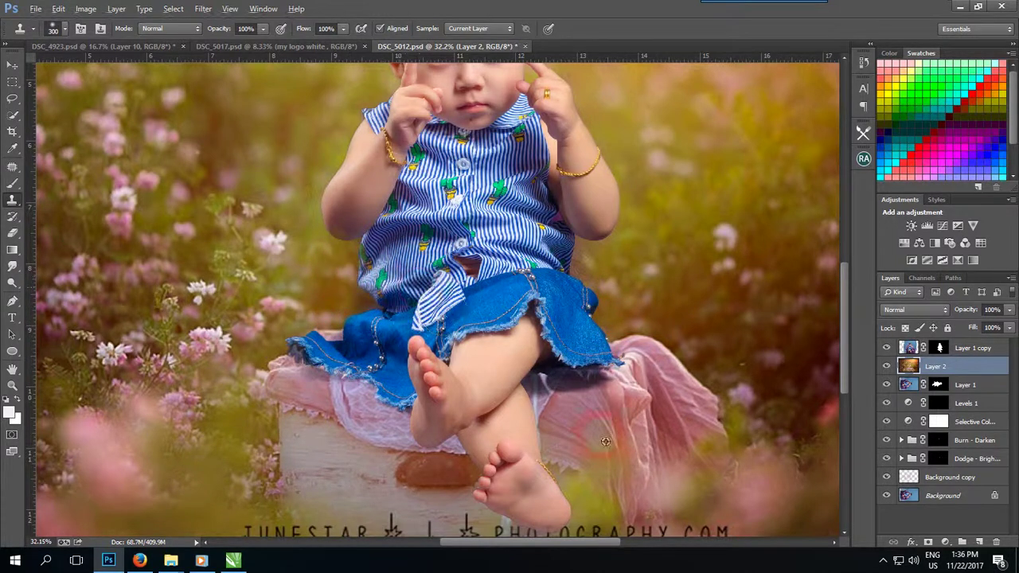
pyautogui.moveTo(577, 471); pyautogui.dragTo(567, 422)
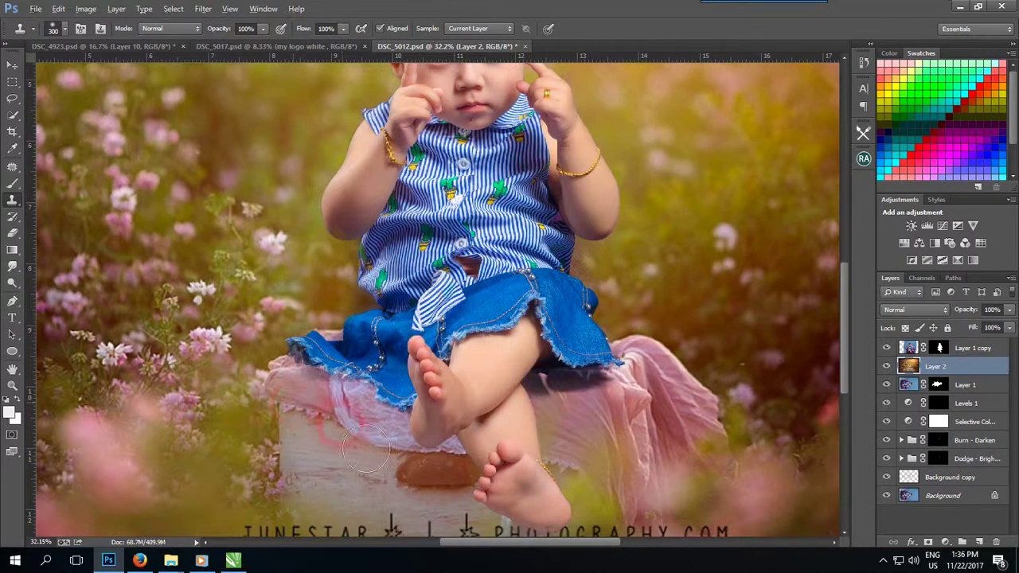
pyautogui.scroll(-3, 672, 326)
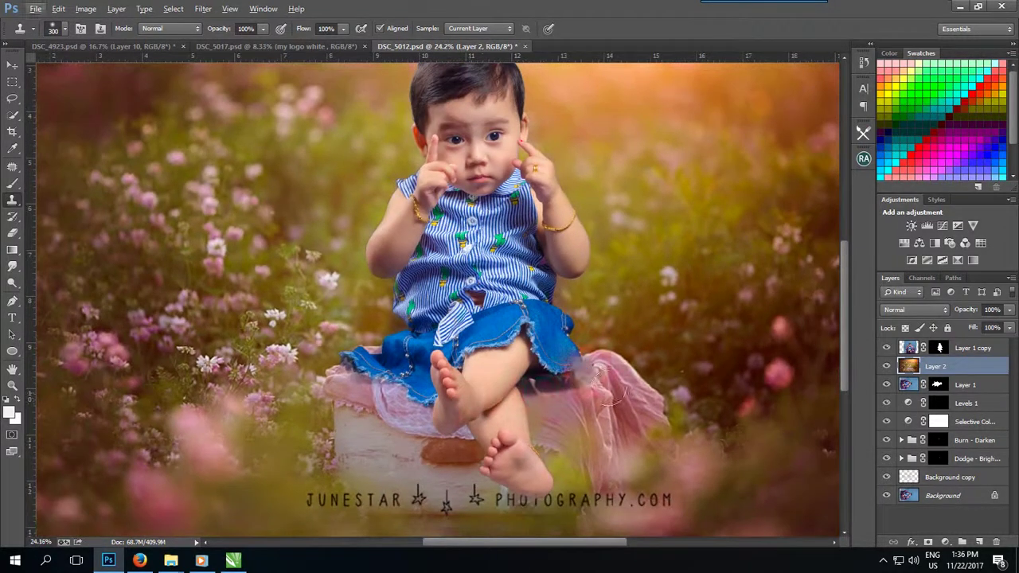
# Step: Patch away the JUNESTAR letters and the leftmost star with the Patch tool
pyautogui.press('j')
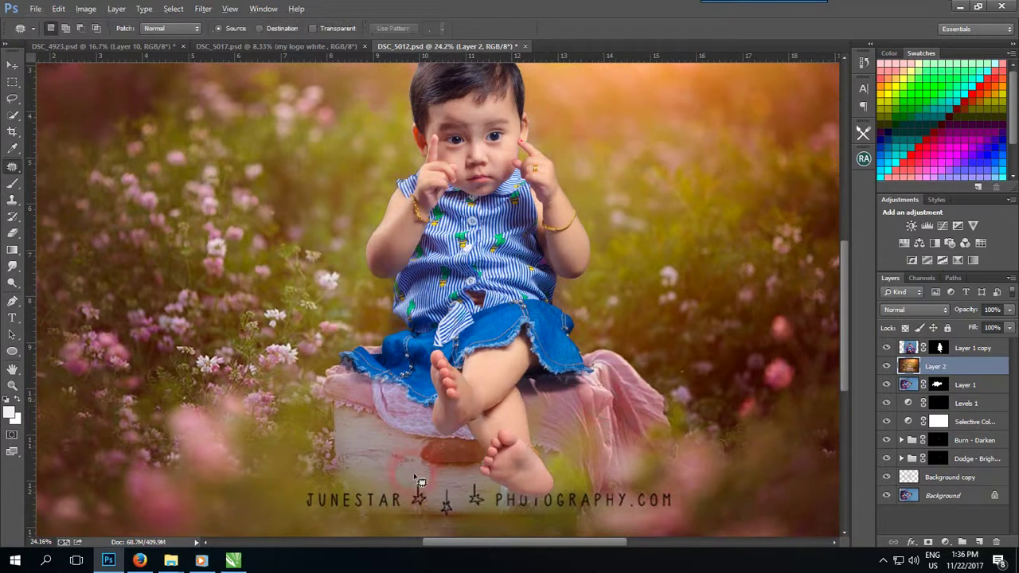
pyautogui.scroll(5, 368, 500)
pyautogui.scroll(2, 316, 481)
pyautogui.moveTo(202, 374); pyautogui.dragTo(207, 478)
pyautogui.moveTo(281, 436)
pyautogui.mouseDown()
pyautogui.moveTo(262, 419)
pyautogui.moveTo(120, 457)
pyautogui.mouseUp()
pyautogui.click(289, 385)
pyautogui.moveTo(363, 382); pyautogui.dragTo(273, 383)
pyautogui.moveTo(343, 409); pyautogui.dragTo(223, 444)
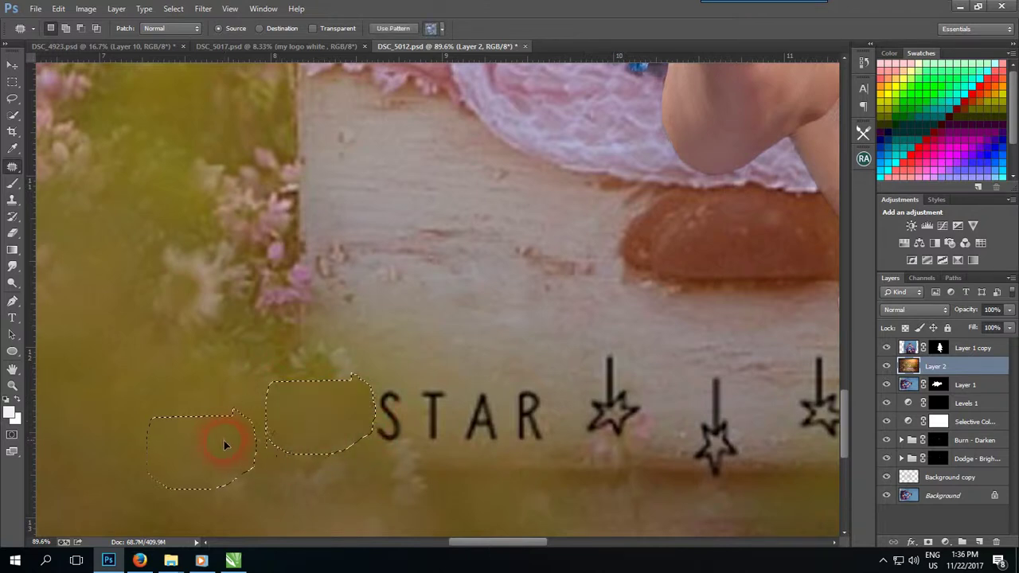
pyautogui.moveTo(548, 456)
pyautogui.mouseDown()
pyautogui.moveTo(561, 402)
pyautogui.moveTo(490, 352)
pyautogui.moveTo(483, 330)
pyautogui.mouseUp()
pyautogui.click(609, 358)
pyautogui.moveTo(615, 362)
pyautogui.mouseDown()
pyautogui.moveTo(568, 420)
pyautogui.moveTo(660, 398)
pyautogui.moveTo(581, 390)
pyautogui.mouseUp()
# Step: Patch out the next two watermark stars using clean wood nearby
pyautogui.moveTo(707, 380); pyautogui.dragTo(396, 372)
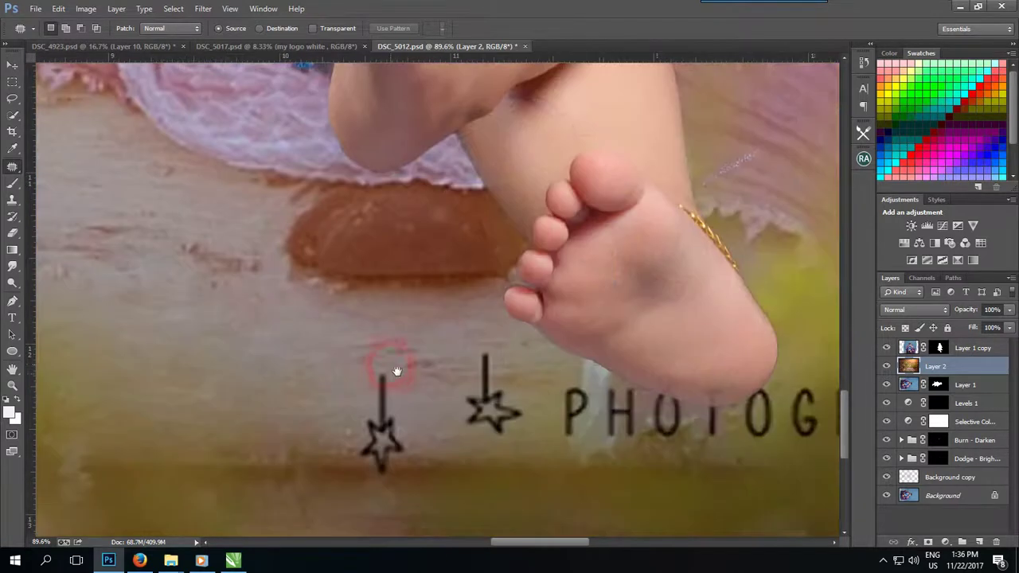
pyautogui.moveTo(416, 476); pyautogui.dragTo(416, 398)
pyautogui.moveTo(382, 430); pyautogui.dragTo(300, 443)
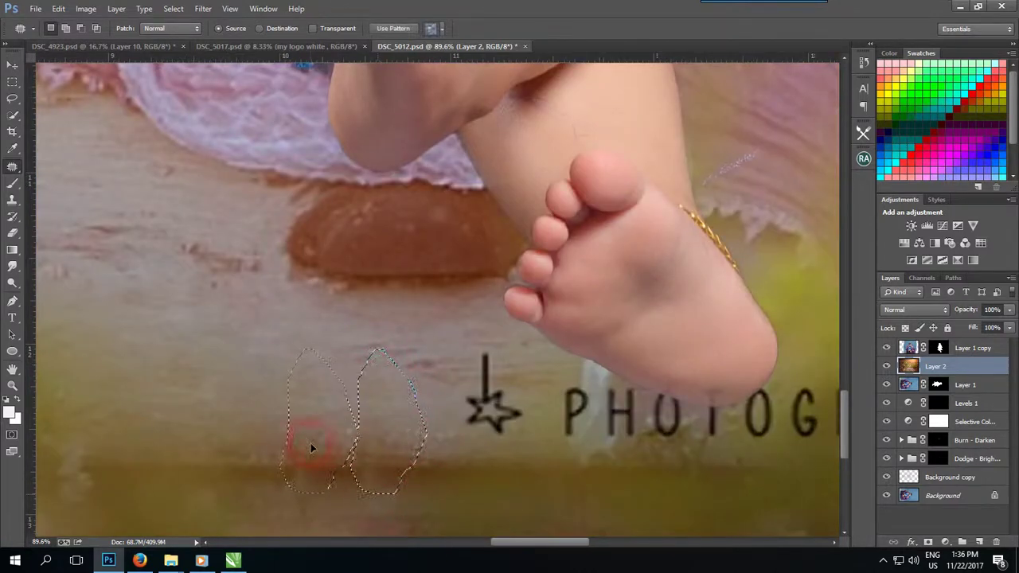
pyautogui.moveTo(498, 351); pyautogui.dragTo(523, 444)
pyautogui.moveTo(497, 402); pyautogui.dragTo(396, 416)
# Step: Patch away the P, H, O and I letters of PHOTOGRAPHY
pyautogui.moveTo(608, 406); pyautogui.dragTo(292, 391)
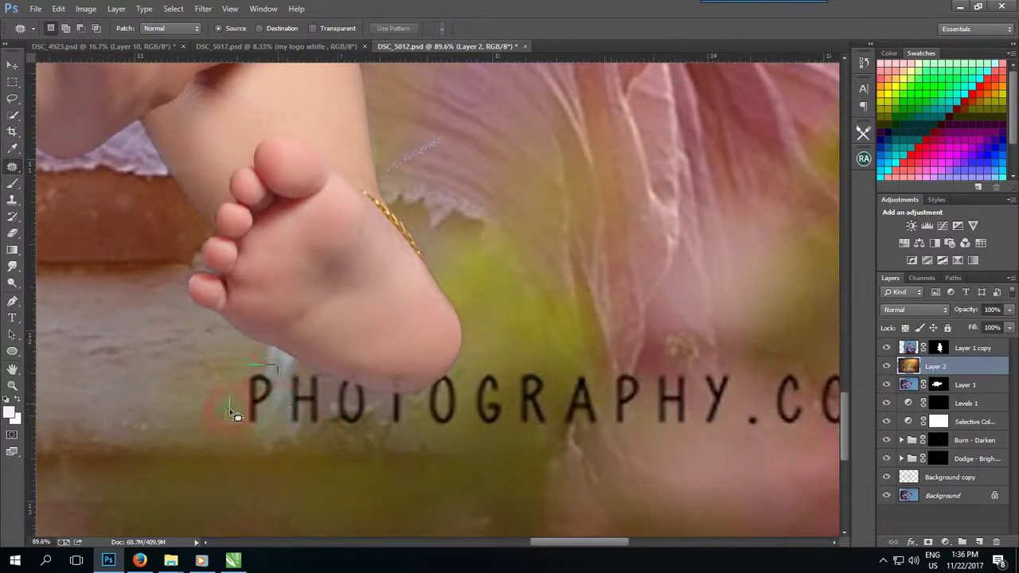
pyautogui.moveTo(237, 416); pyautogui.dragTo(249, 367)
pyautogui.moveTo(263, 394); pyautogui.dragTo(216, 414)
pyautogui.click(305, 424)
pyautogui.moveTo(312, 420)
pyautogui.mouseDown()
pyautogui.moveTo(325, 342)
pyautogui.moveTo(344, 413)
pyautogui.mouseUp()
pyautogui.moveTo(316, 362); pyautogui.dragTo(326, 416)
pyautogui.moveTo(351, 373); pyautogui.dragTo(427, 307)
pyautogui.moveTo(426, 402)
pyautogui.mouseDown()
pyautogui.moveTo(387, 421)
pyautogui.moveTo(436, 329)
pyautogui.mouseUp()
# Step: Patch away the G, R and A letters of the watermark
pyautogui.moveTo(458, 362)
pyautogui.mouseDown()
pyautogui.moveTo(418, 430)
pyautogui.moveTo(457, 362)
pyautogui.moveTo(497, 368)
pyautogui.moveTo(484, 363)
pyautogui.mouseUp()
pyautogui.moveTo(492, 398); pyautogui.dragTo(517, 335)
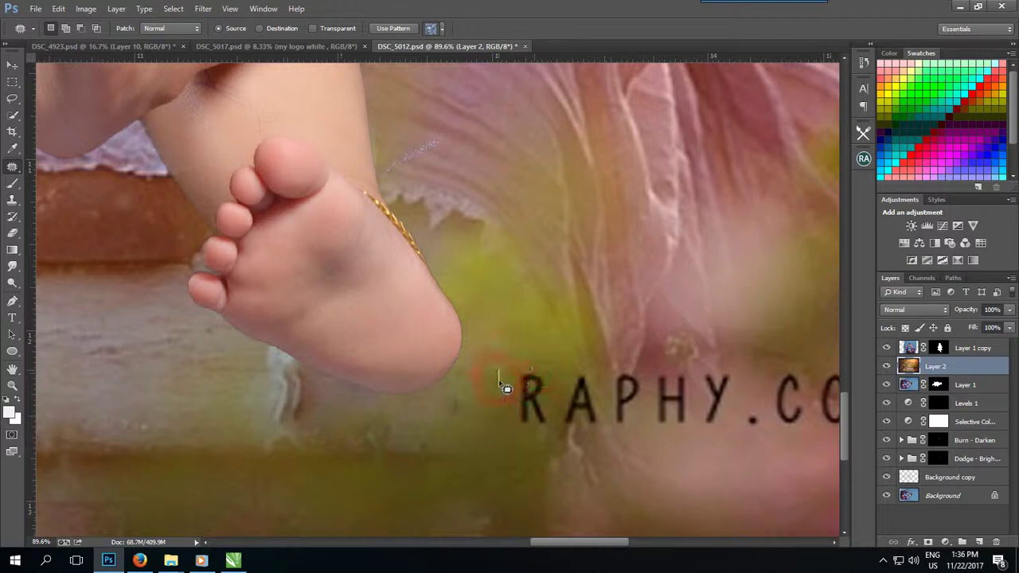
pyautogui.moveTo(559, 372); pyautogui.dragTo(497, 367)
pyautogui.moveTo(525, 402); pyautogui.dragTo(517, 324)
pyautogui.moveTo(572, 434)
pyautogui.mouseDown()
pyautogui.moveTo(597, 382)
pyautogui.moveTo(562, 329)
pyautogui.mouseUp()
# Step: Patch away the remaining PHY.COM letters and a leftover blemish near the bottom
pyautogui.moveTo(638, 382); pyautogui.dragTo(635, 380)
pyautogui.moveTo(628, 402); pyautogui.dragTo(649, 465)
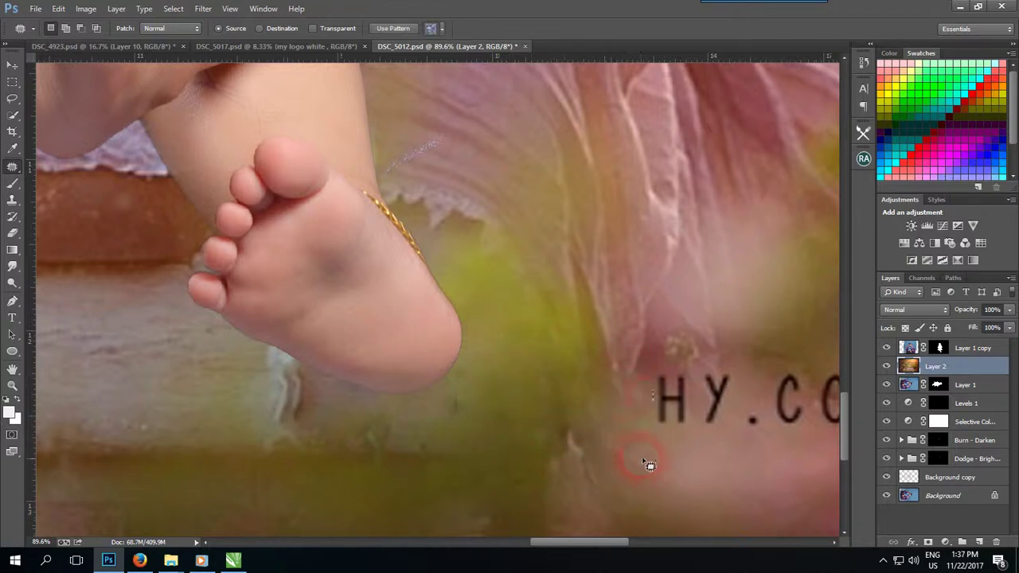
pyautogui.moveTo(740, 378); pyautogui.dragTo(651, 363)
pyautogui.moveTo(705, 409); pyautogui.dragTo(717, 459)
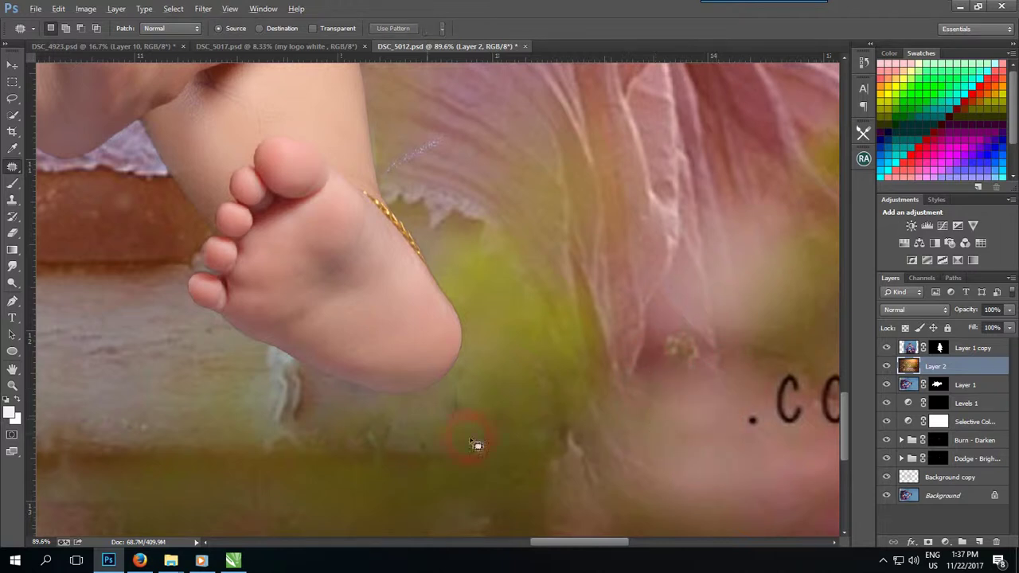
pyautogui.scroll(-3, 397, 473)
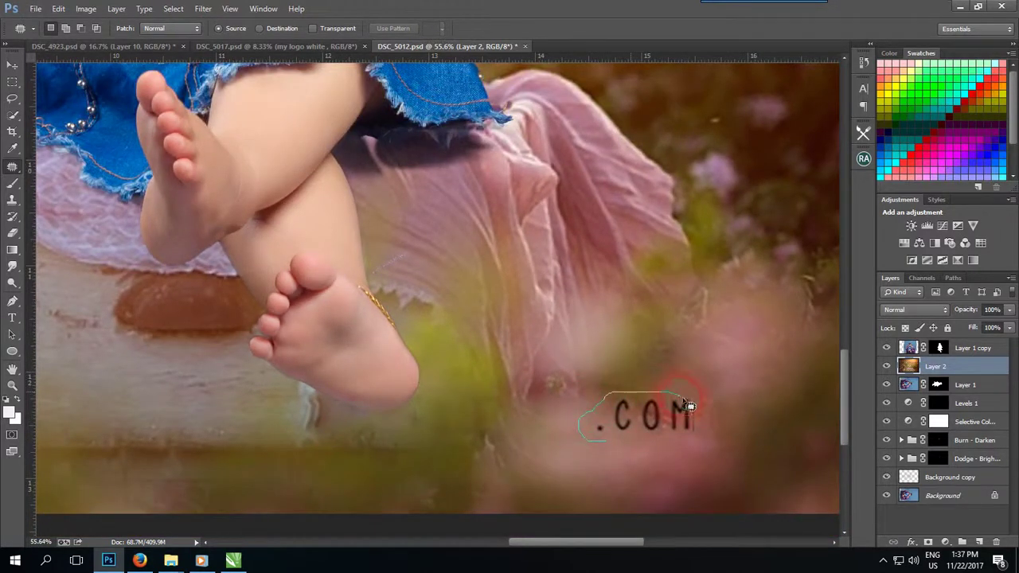
pyautogui.moveTo(644, 454); pyautogui.dragTo(633, 444)
pyautogui.moveTo(641, 418); pyautogui.dragTo(596, 471)
pyautogui.moveTo(675, 432)
pyautogui.mouseDown()
pyautogui.moveTo(687, 416)
pyautogui.moveTo(669, 436)
pyautogui.mouseUp()
pyautogui.moveTo(647, 364); pyautogui.dragTo(600, 323)
pyautogui.scroll(-3, 502, 476)
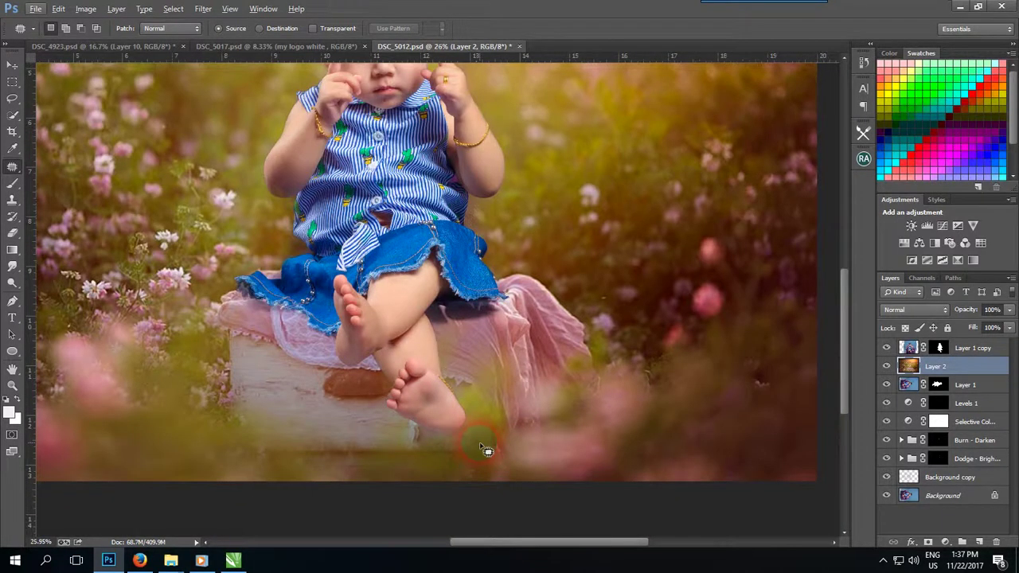
# Step: Disable the Layer 1 copy mask to reveal the child's original photo
pyautogui.scroll(-1, 455, 413)
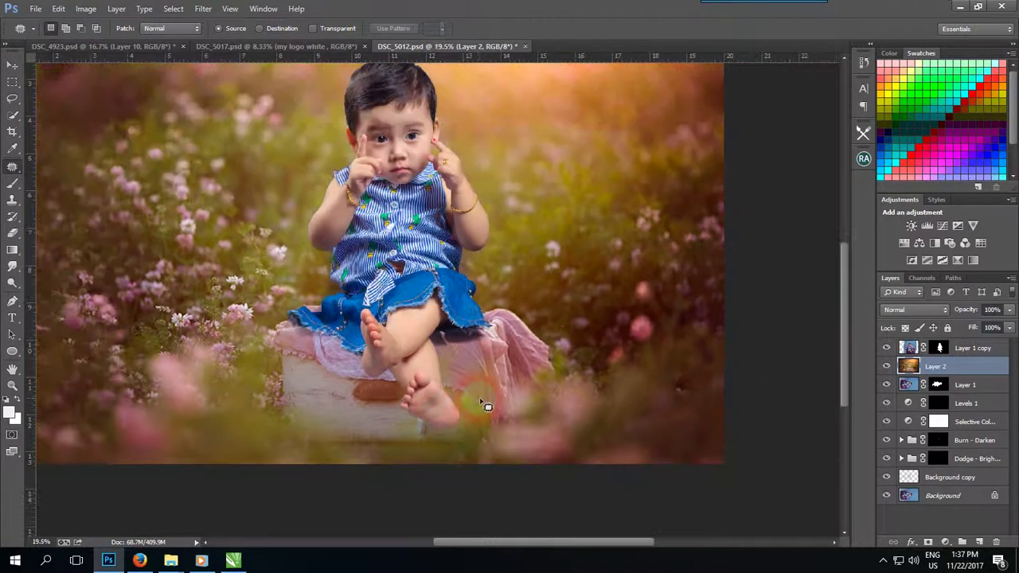
pyautogui.click(939, 348)
pyautogui.rightClick(939, 347)
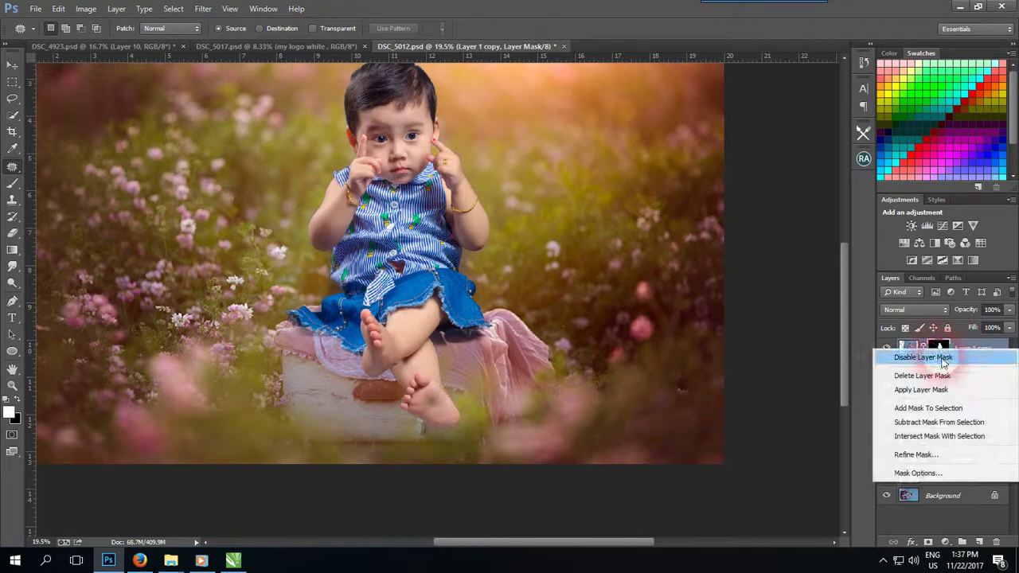
pyautogui.click(923, 358)
pyautogui.scroll(2, 425, 389)
pyautogui.scroll(1, 426, 389)
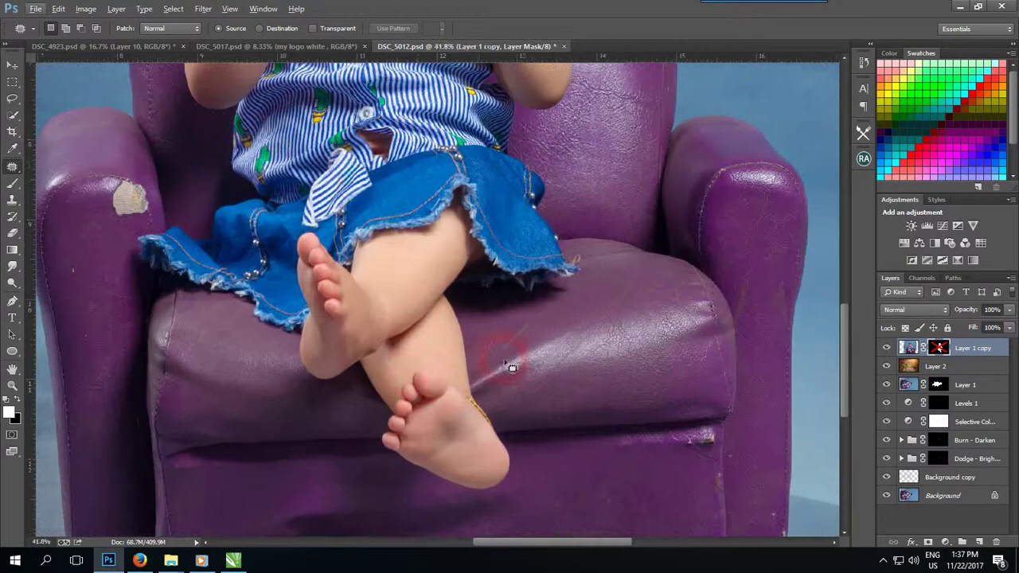
# Step: Trace a Pen path around the skirt hem and crossed legs and load it as a selection
pyautogui.press('p')
pyautogui.moveTo(556, 301)
pyautogui.mouseDown()
pyautogui.moveTo(359, 342)
pyautogui.moveTo(393, 428)
pyautogui.mouseUp()
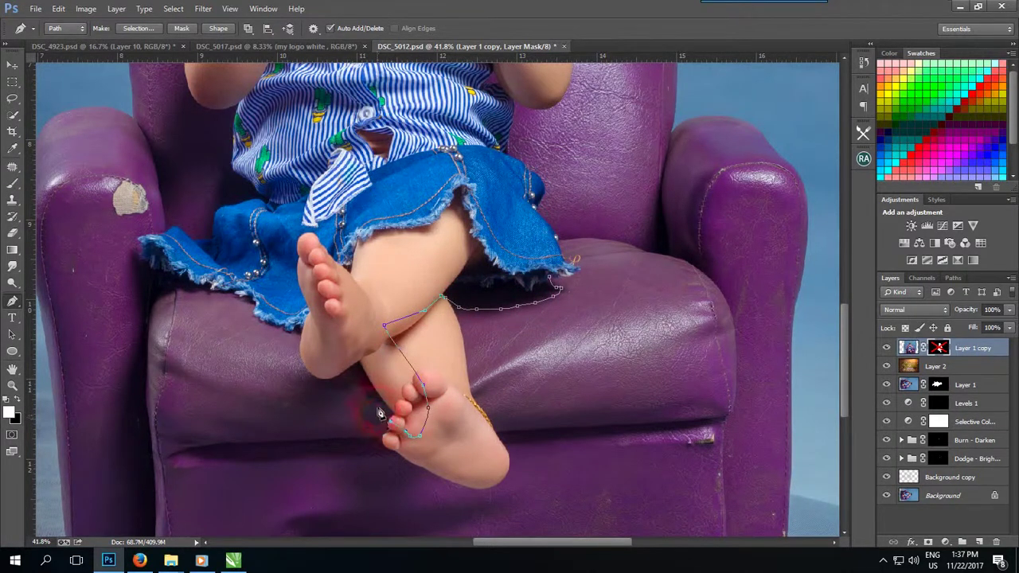
pyautogui.moveTo(387, 405); pyautogui.dragTo(367, 391)
pyautogui.click(163, 253)
pyautogui.moveTo(382, 245)
pyautogui.mouseDown()
pyautogui.moveTo(562, 229)
pyautogui.moveTo(546, 266)
pyautogui.mouseUp()
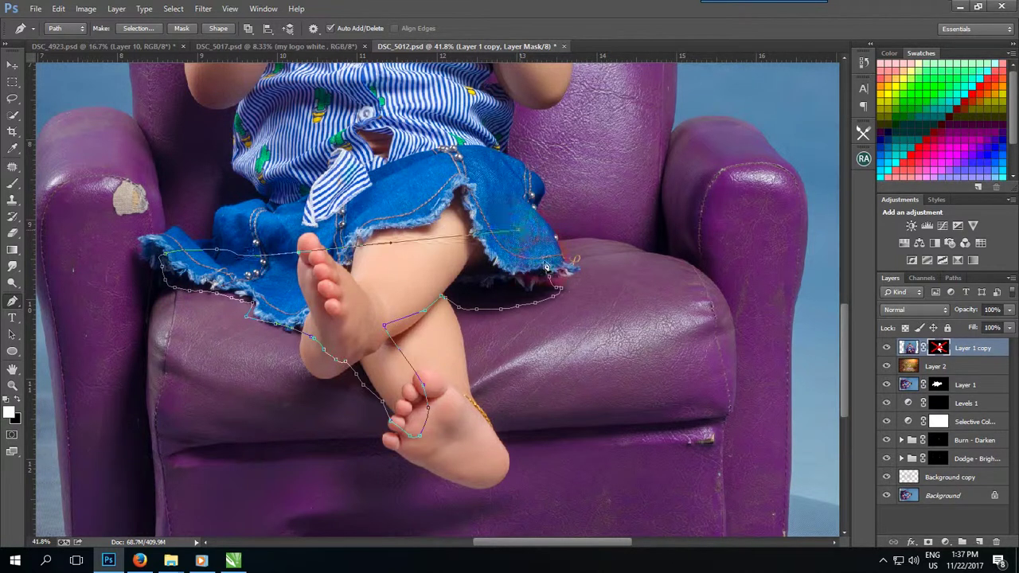
pyautogui.hotkey('ctrl', 'Return')
pyautogui.hotkey('shift', 'F6')
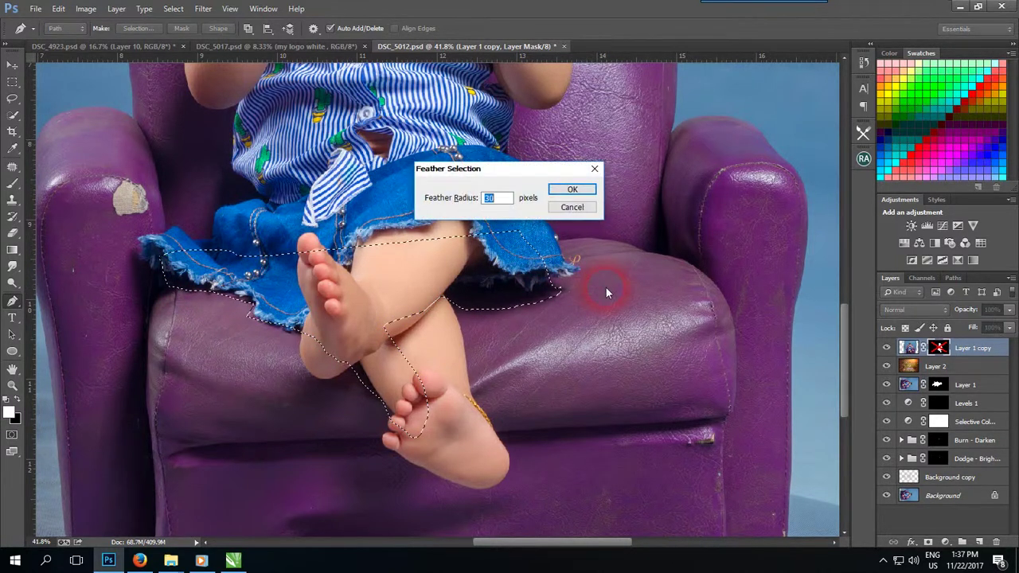
# Step: Re-enable the mask, add Layer 3 above the flower field, and fill the feathered selection dark
pyautogui.press('Return')
pyautogui.keyDown('shift'); pyautogui.click(945, 351); pyautogui.keyUp('shift')
pyautogui.click(954, 367)
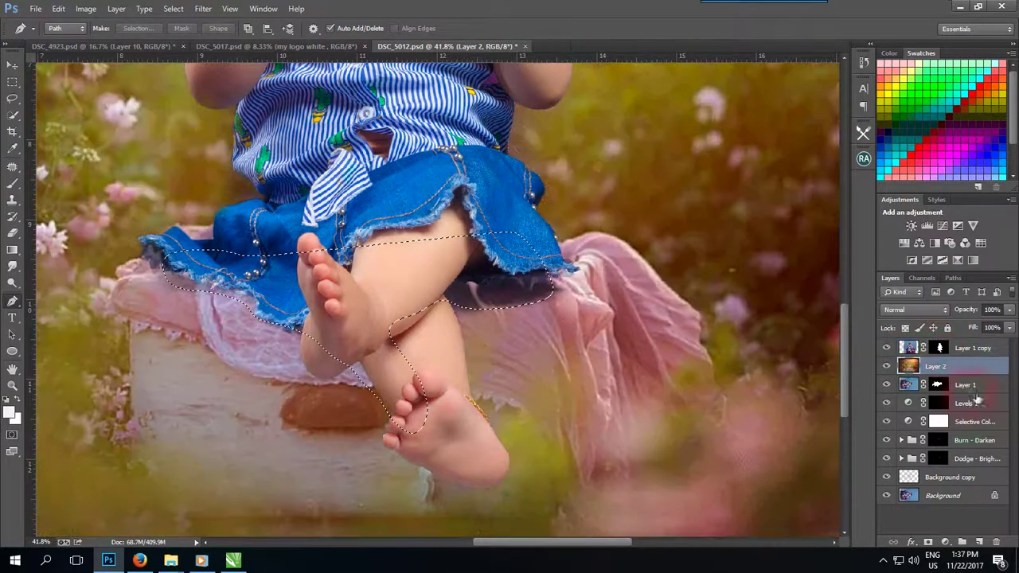
pyautogui.click(985, 542)
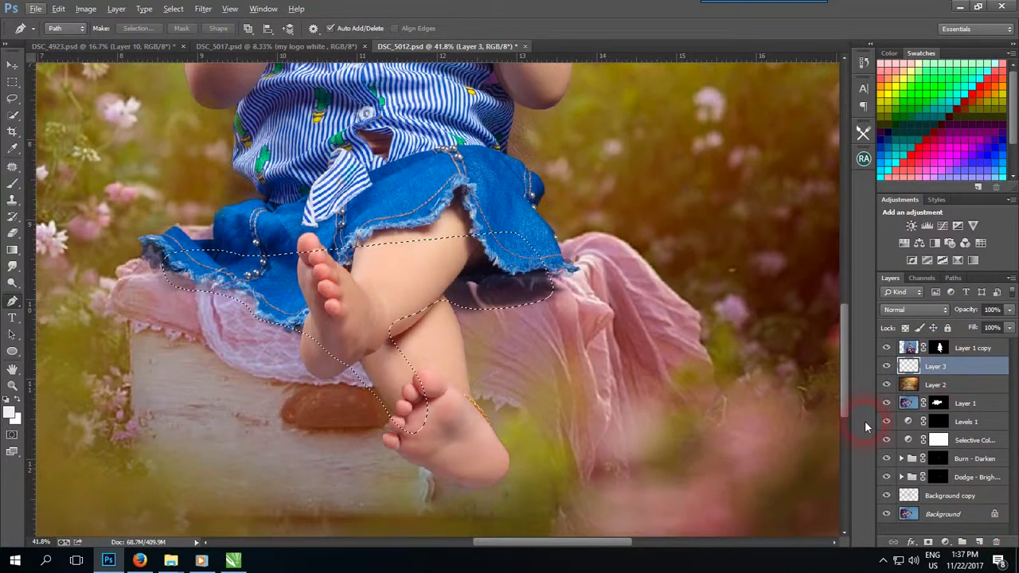
pyautogui.hotkey('alt', 'BackSpace')
pyautogui.hotkey('ctrl', 'd')
# Step: Soften the shadow with a soft brush and toggle Layer 3 to compare
pyautogui.press('v')
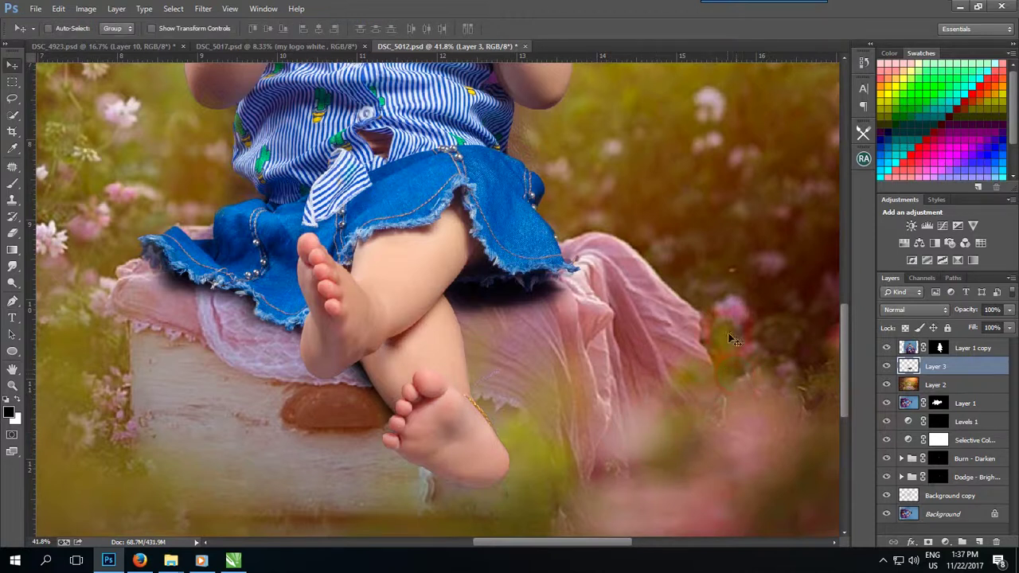
pyautogui.press('b')
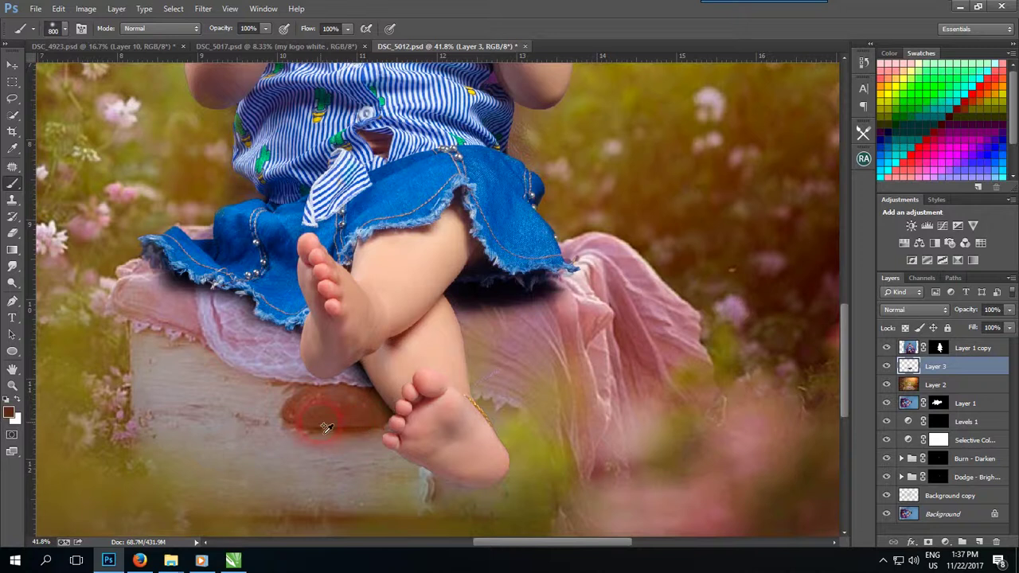
pyautogui.hotkey('ctrl', '-')
pyautogui.hotkey('ctrl', '-')
pyautogui.hotkey('ctrl', '-')
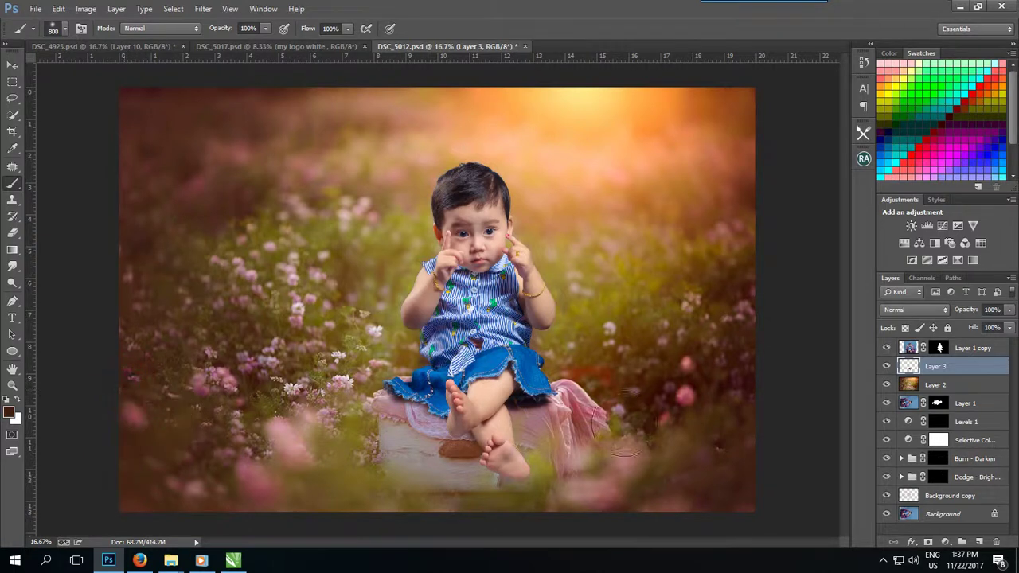
pyautogui.press('v')
pyautogui.click(885, 367)
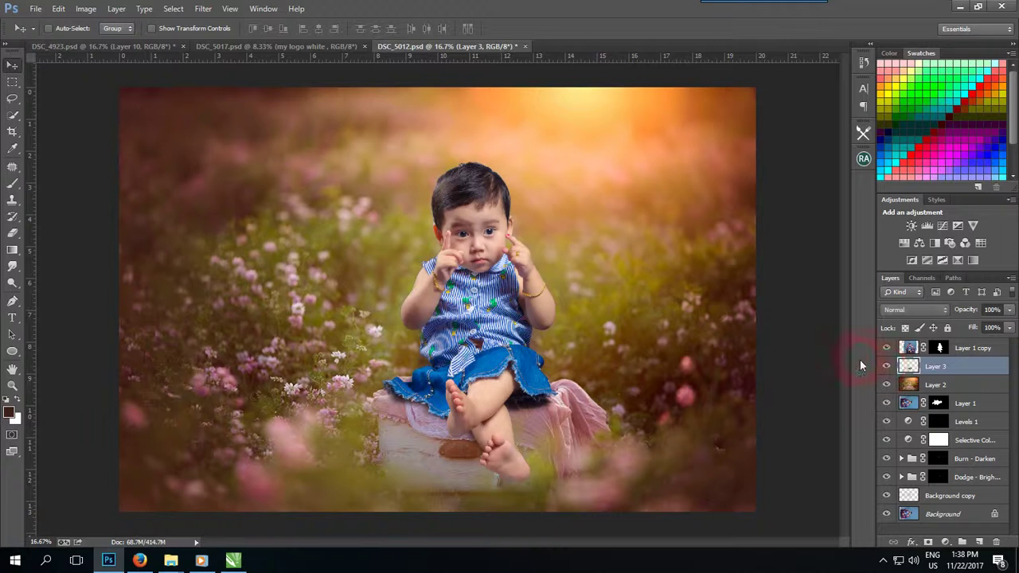
# Step: Duplicate the shadow layer and merge the copy back into Layer 3 to strengthen it
pyautogui.hotkey('ctrl', 'j')
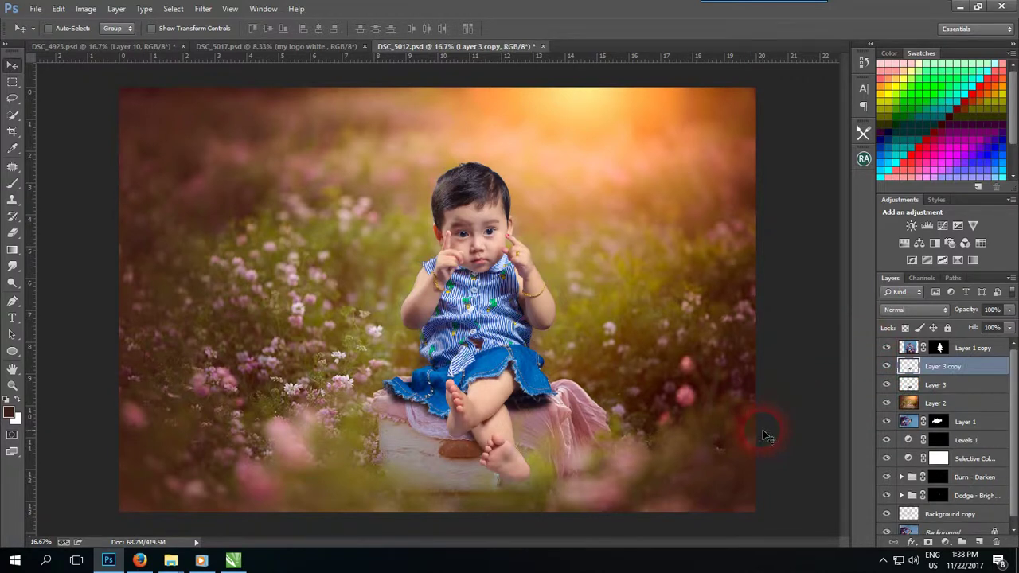
pyautogui.hotkey('ctrl', 'e')
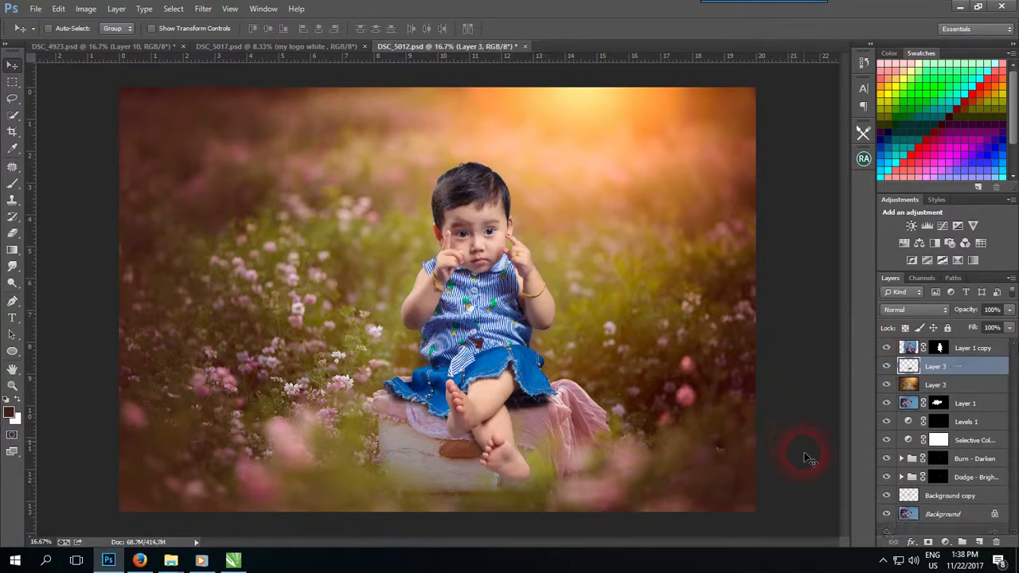
pyautogui.scroll(1, 813, 450)
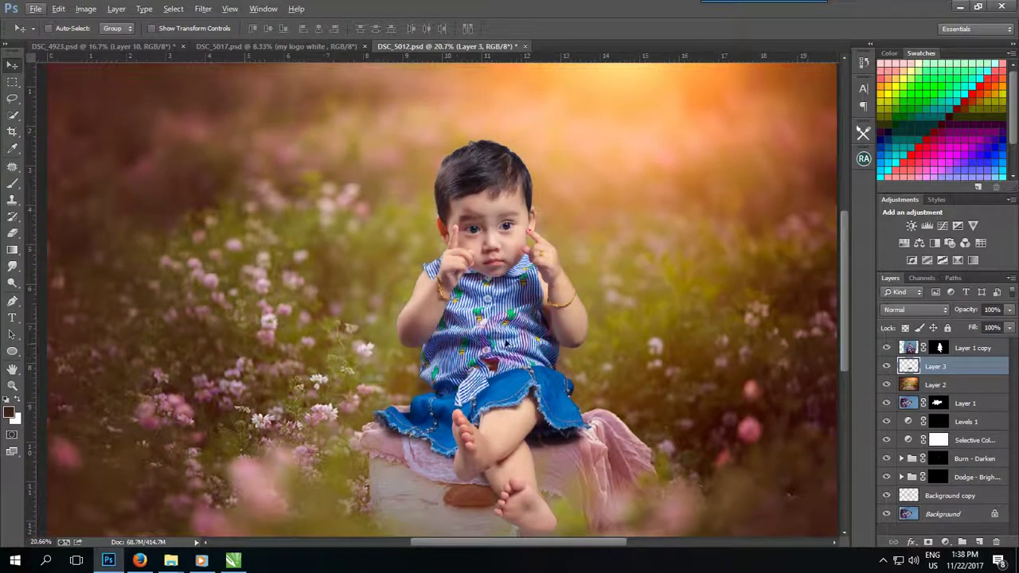
pyautogui.scroll(-2, 757, 347)
# Step: Trace the lower-left pink flowers into a 30 px feathered selection copied onto Layer 4
pyautogui.click(970, 390)
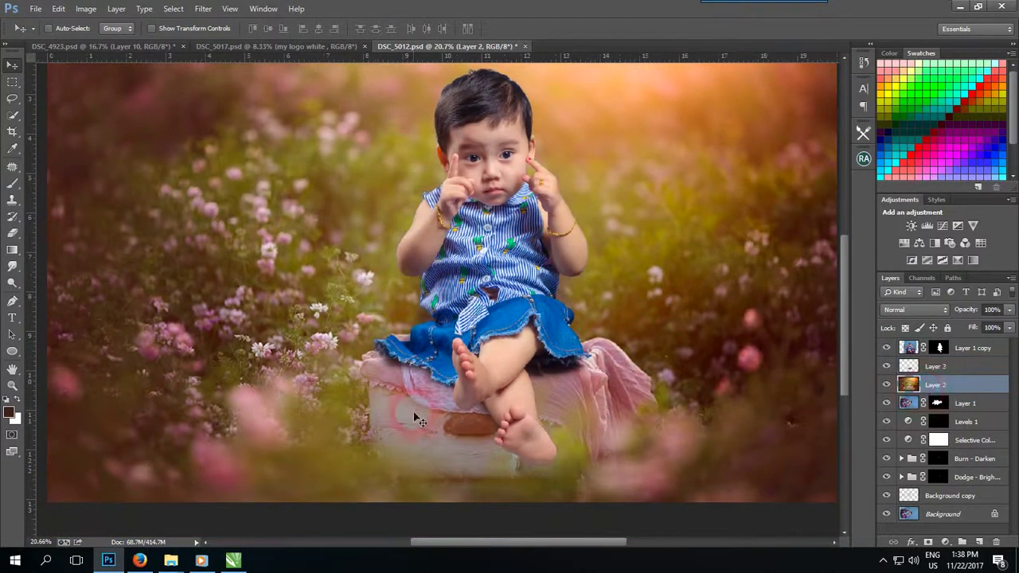
pyautogui.press('p')
pyautogui.moveTo(286, 424); pyautogui.dragTo(247, 401)
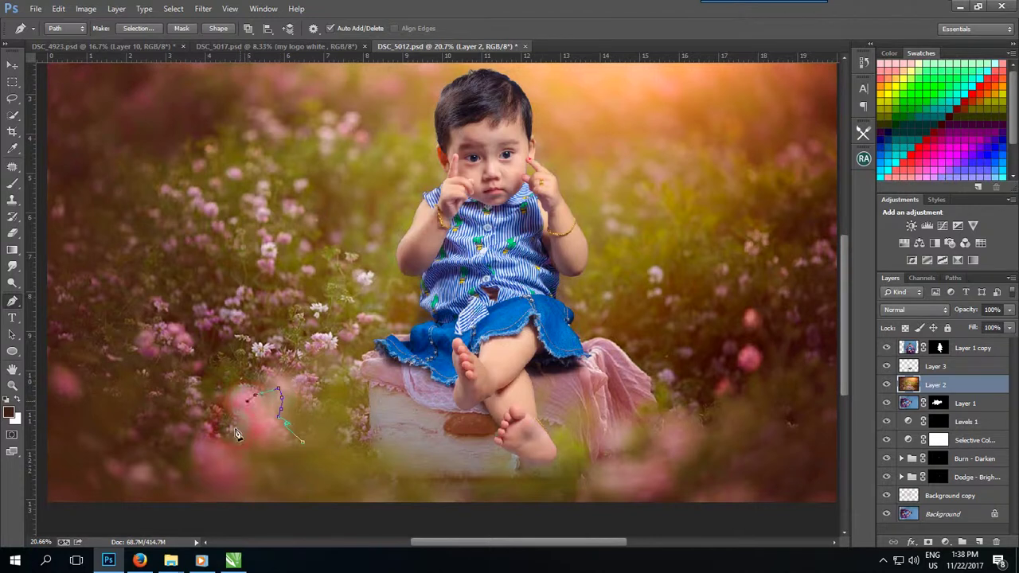
pyautogui.hotkey('ctrl', 'z')
pyautogui.hotkey('ctrl', 'Return')
pyautogui.hotkey('shift', 'F6')
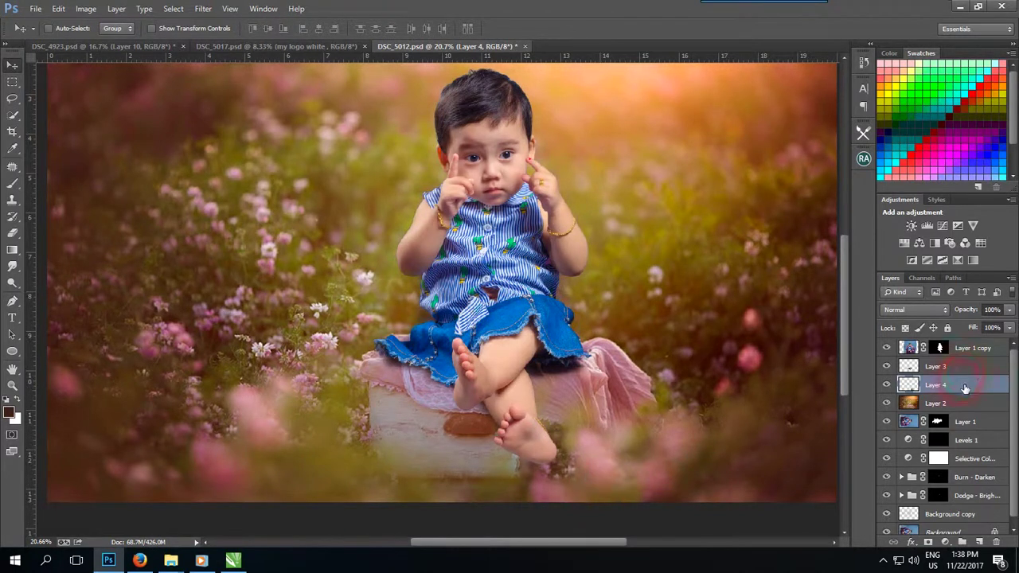
pyautogui.moveTo(964, 388); pyautogui.dragTo(964, 342)
# Step: Move Layer 4 to the top, Gaussian-blur it at about 134.8 px, and set it along the bottom edge
pyautogui.moveTo(645, 478)
pyautogui.mouseDown()
pyautogui.moveTo(593, 475)
pyautogui.moveTo(609, 478)
pyautogui.mouseUp()
pyautogui.click(203, 9)
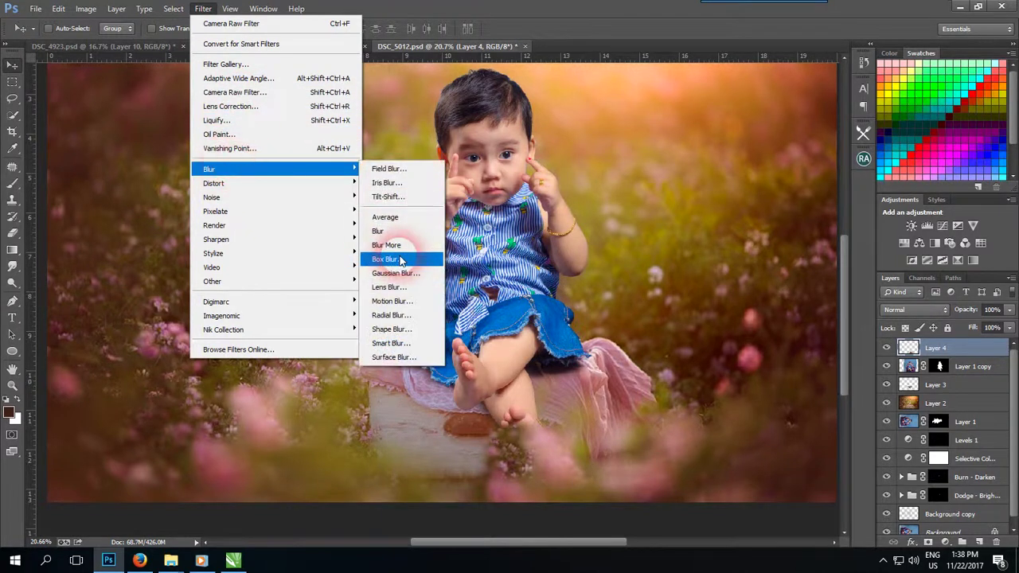
pyautogui.moveTo(208, 169)
pyautogui.click(395, 257)
pyautogui.moveTo(781, 261); pyautogui.dragTo(813, 265)
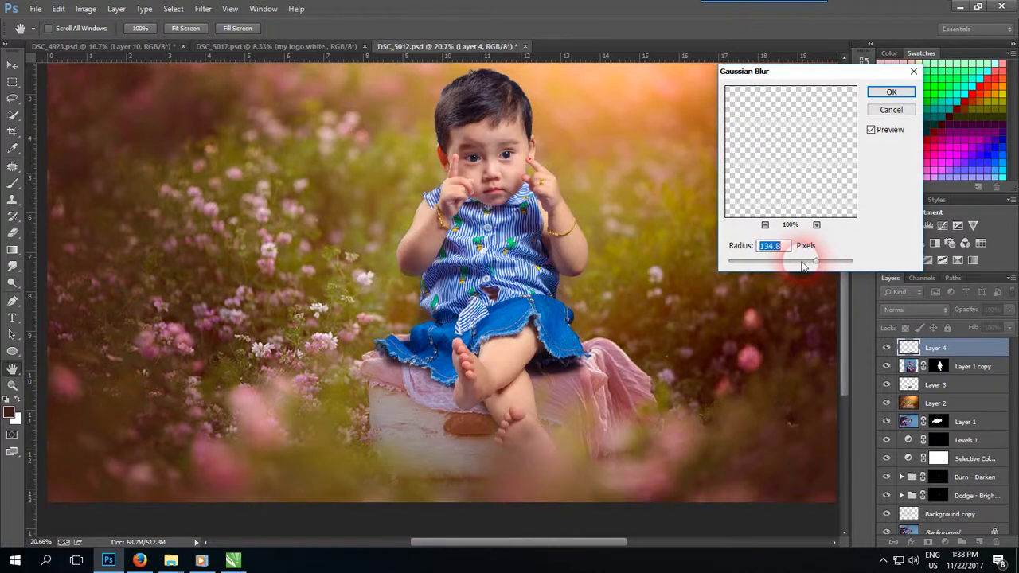
pyautogui.click(887, 92)
pyautogui.moveTo(587, 489)
pyautogui.mouseDown()
pyautogui.moveTo(575, 505)
pyautogui.moveTo(589, 507)
pyautogui.mouseUp()
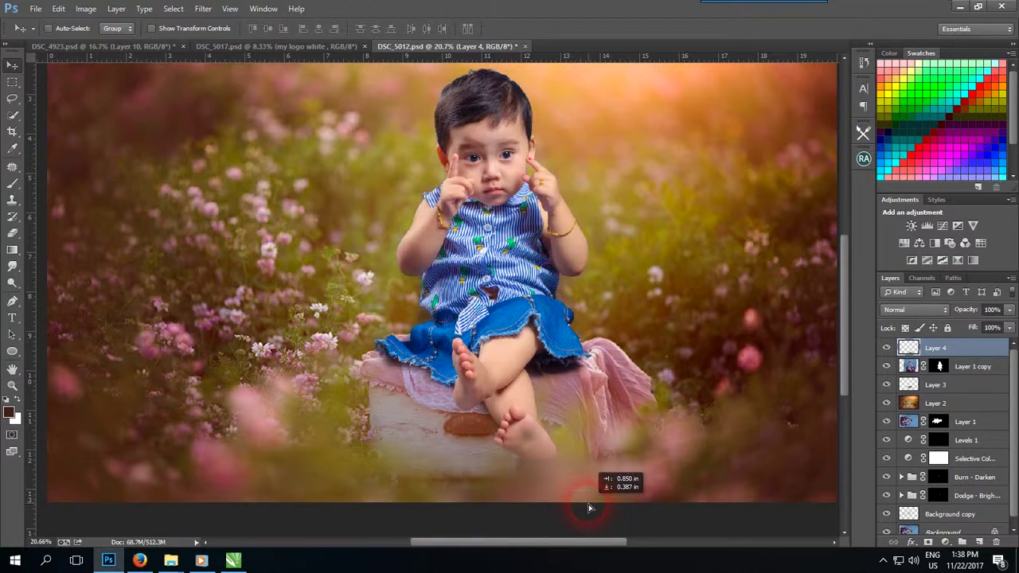
pyautogui.moveTo(590, 507)
pyautogui.mouseDown()
pyautogui.moveTo(616, 503)
pyautogui.moveTo(580, 499)
pyautogui.moveTo(551, 479)
pyautogui.mouseUp()
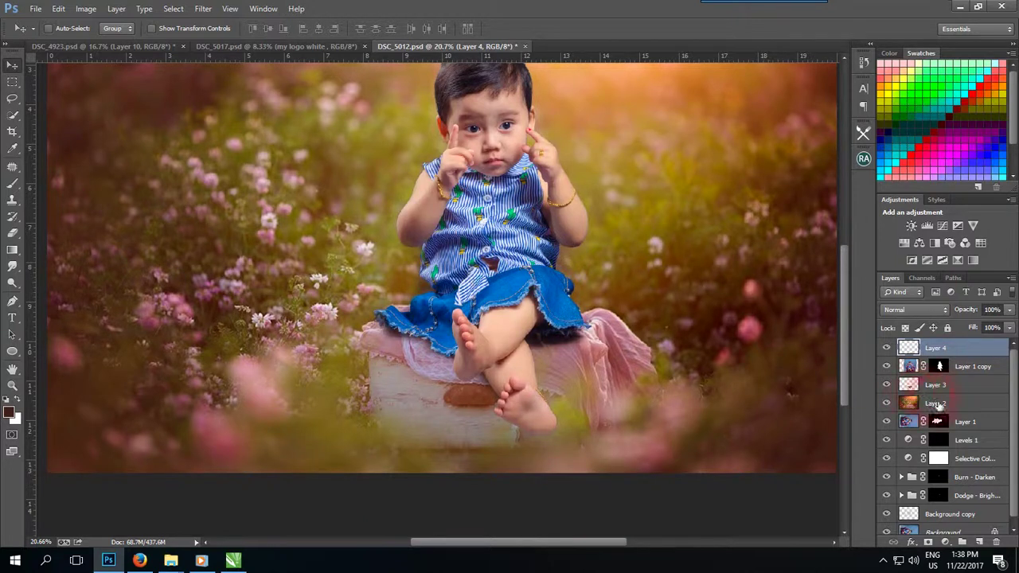
# Step: On Layer 2, lasso a flower patch right of the child with 0 px feather
pyautogui.click(936, 405)
pyautogui.press('l')
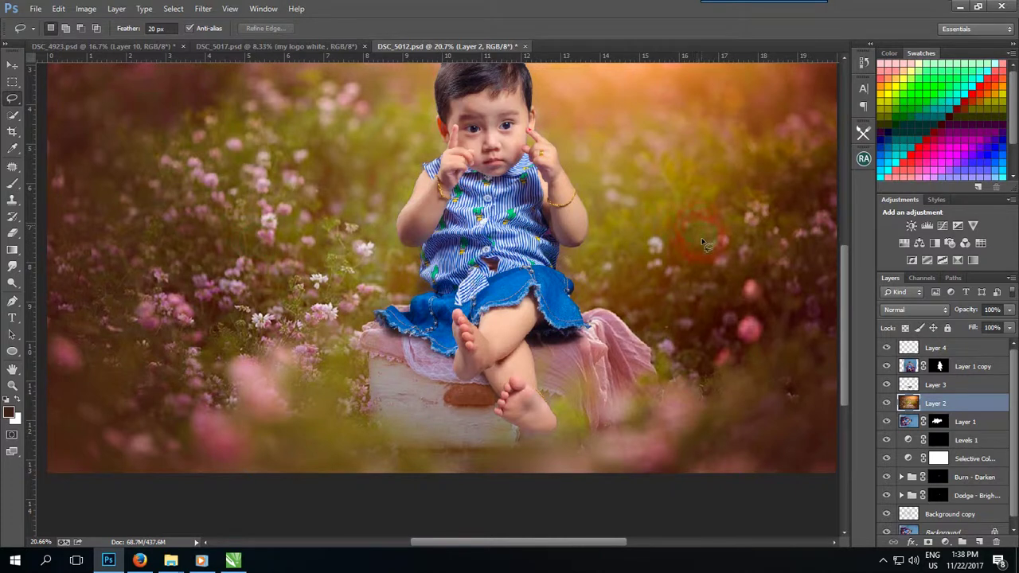
pyautogui.moveTo(701, 229); pyautogui.dragTo(704, 233)
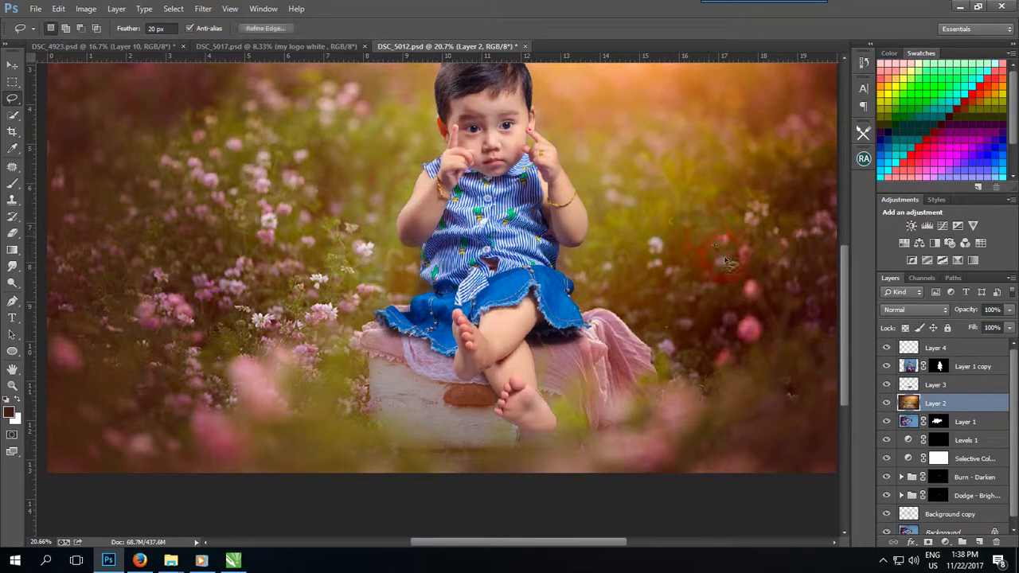
pyautogui.moveTo(757, 284); pyautogui.dragTo(754, 283)
pyautogui.write('0')
pyautogui.click(192, 54)
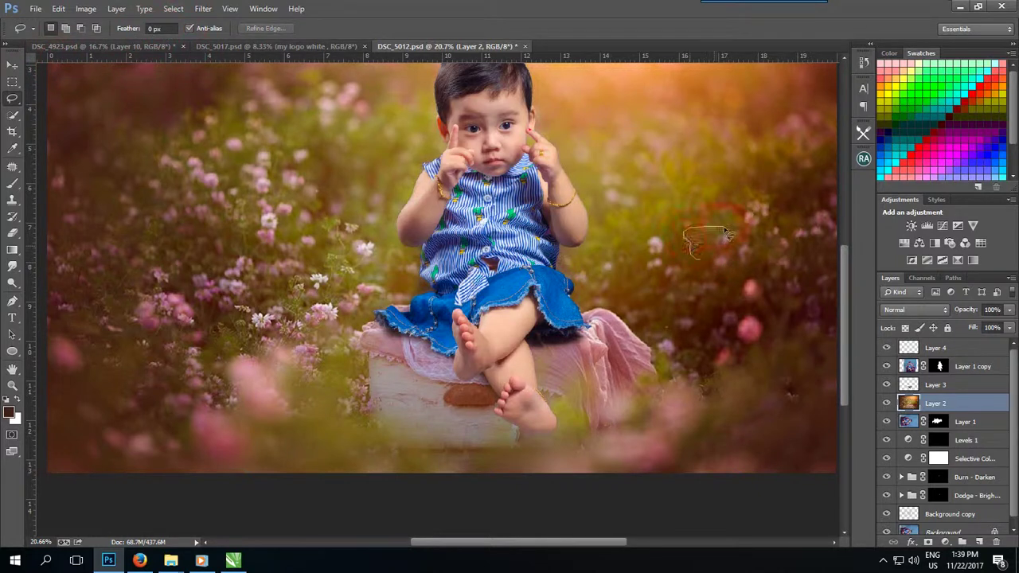
pyautogui.moveTo(722, 259); pyautogui.dragTo(723, 260)
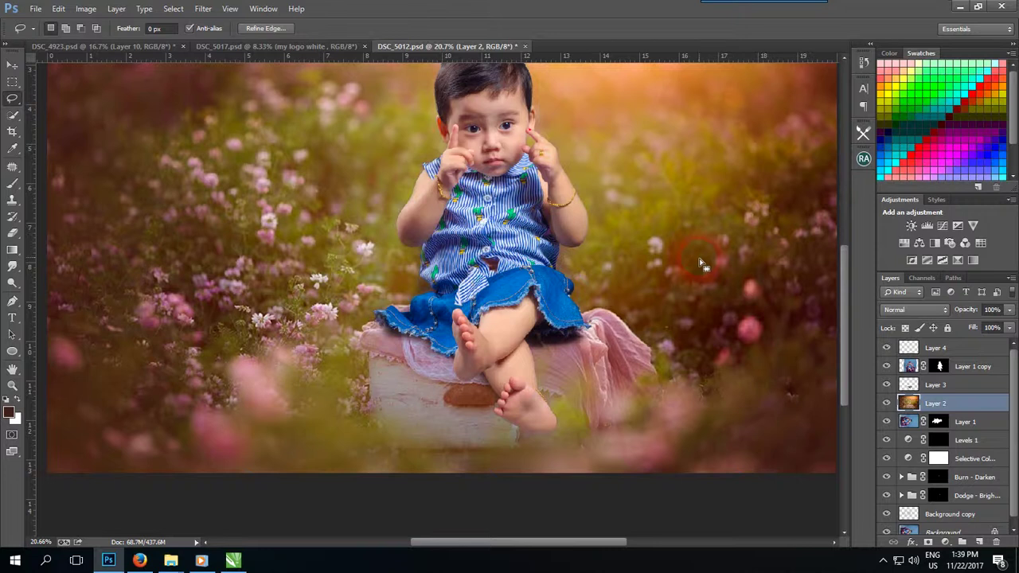
pyautogui.click(237, 83)
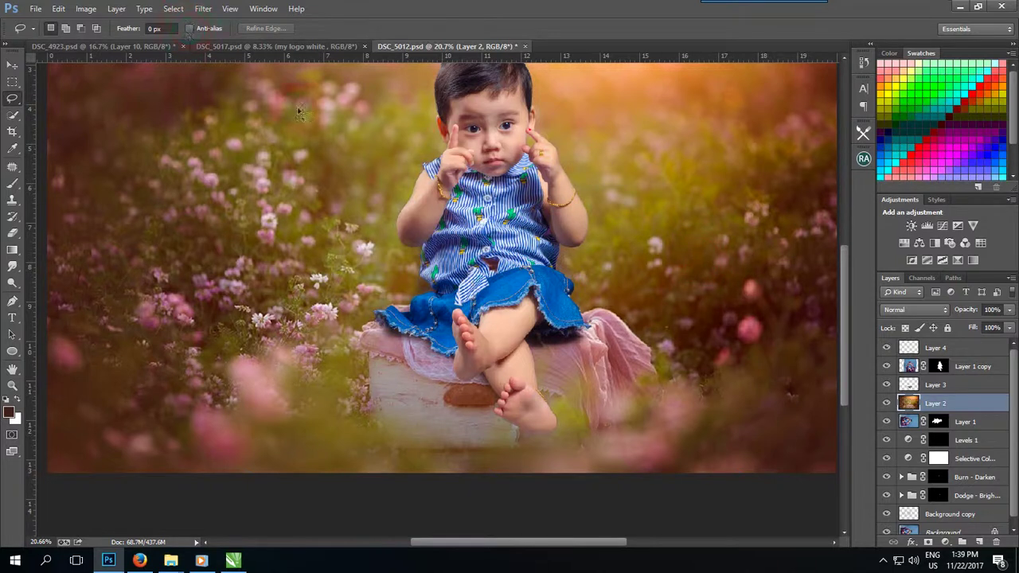
pyautogui.moveTo(722, 232); pyautogui.dragTo(726, 268)
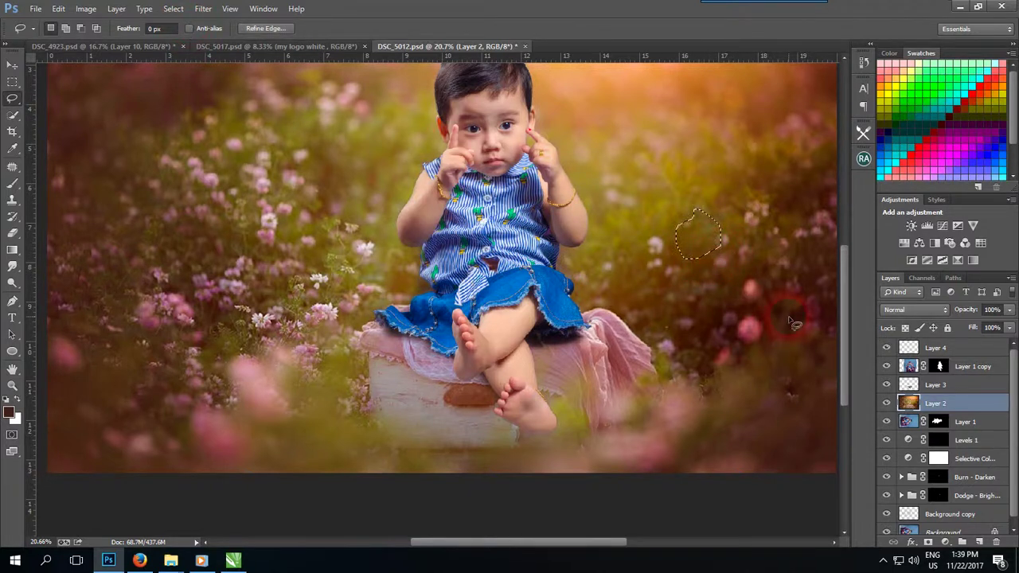
# Step: Copy the flower patch to Layer 5, raise it in the stack, and move it near the child's feet
pyautogui.click(888, 403)
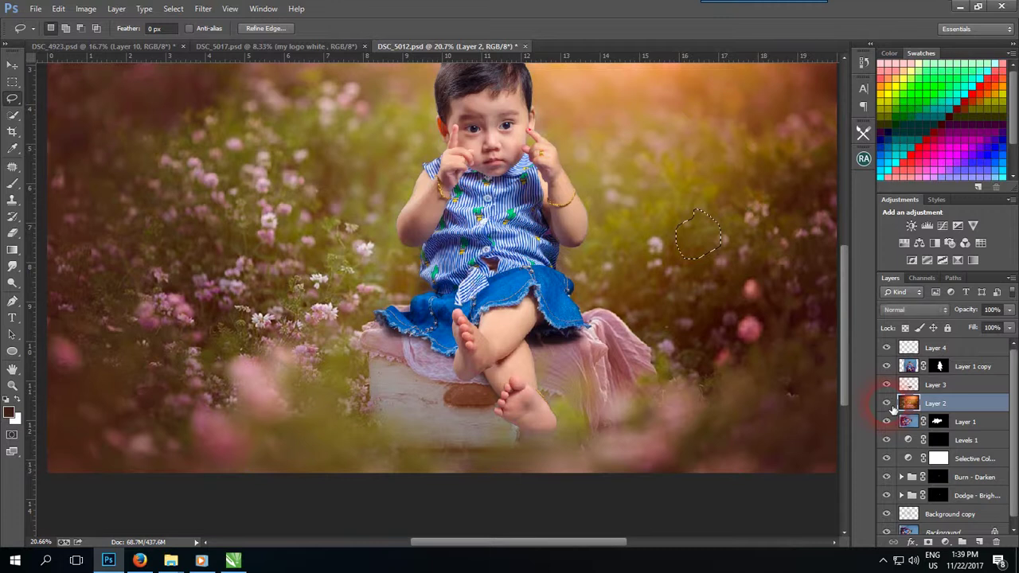
pyautogui.hotkey('ctrl', 'j')
pyautogui.press('v')
pyautogui.moveTo(939, 403); pyautogui.dragTo(962, 360)
pyautogui.moveTo(754, 269); pyautogui.dragTo(599, 408)
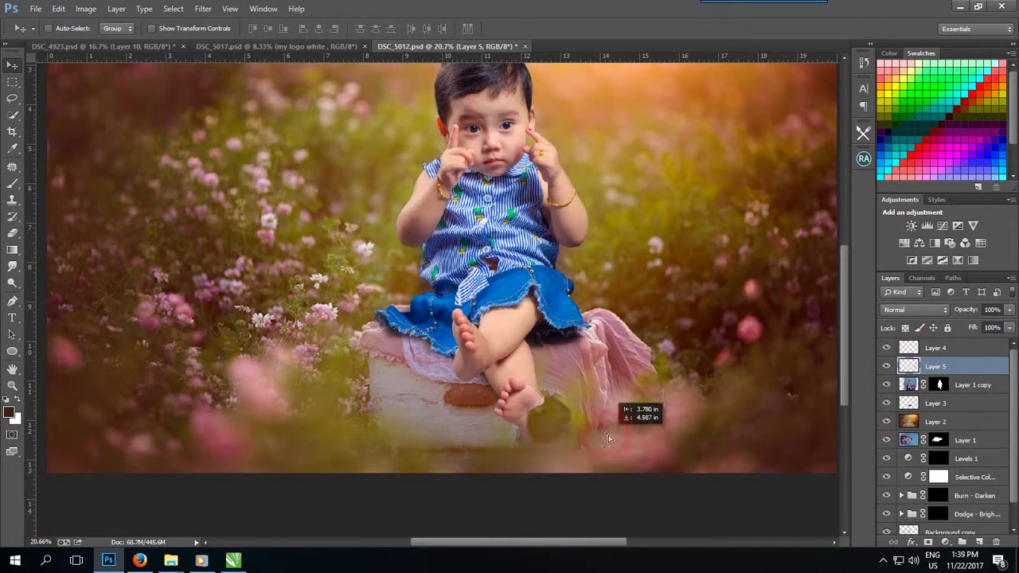
# Step: Enlarge the flower patch to about 163% and reposition it over the feet area
pyautogui.hotkey('ctrl', 't')
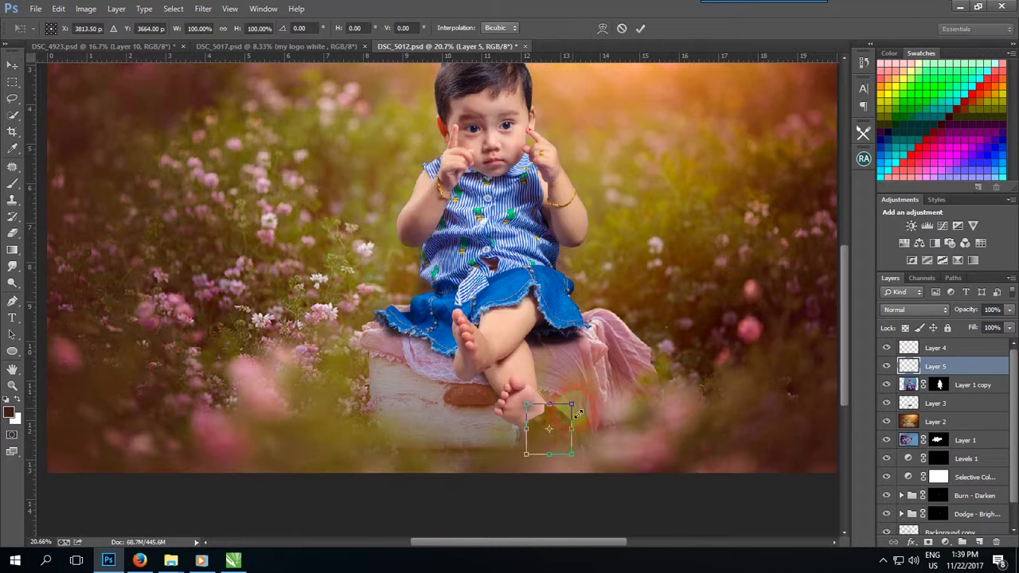
pyautogui.moveTo(571, 404); pyautogui.dragTo(586, 389)
pyautogui.rightClick(617, 390)
pyautogui.click(605, 387)
pyautogui.press('Return')
pyautogui.moveTo(576, 422); pyautogui.dragTo(578, 418)
# Step: Apply a heavy Gaussian Blur to the flower patch, about 98 px per the end state
pyautogui.click(203, 8)
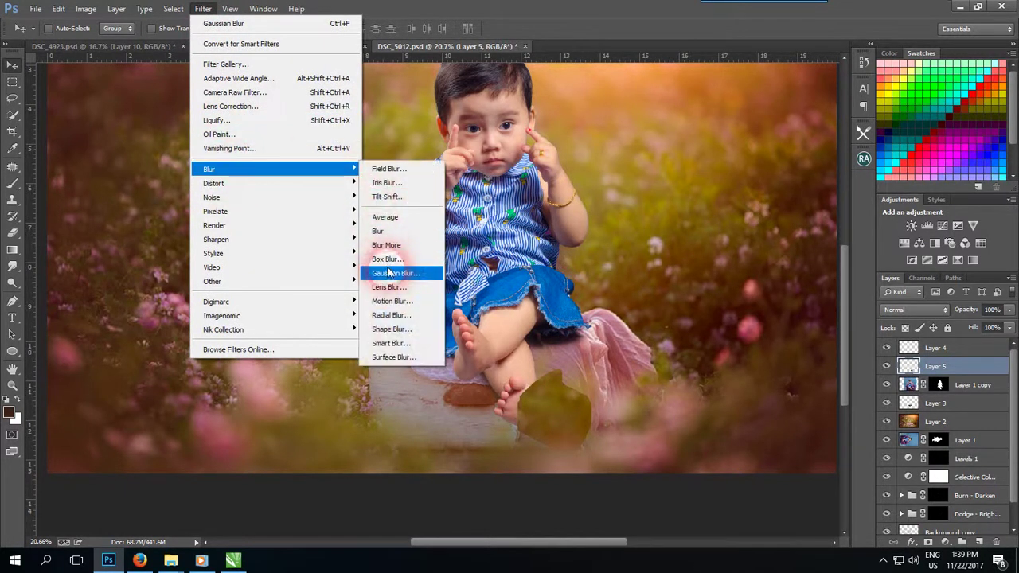
pyautogui.click(394, 273)
pyautogui.moveTo(769, 263); pyautogui.dragTo(793, 266)
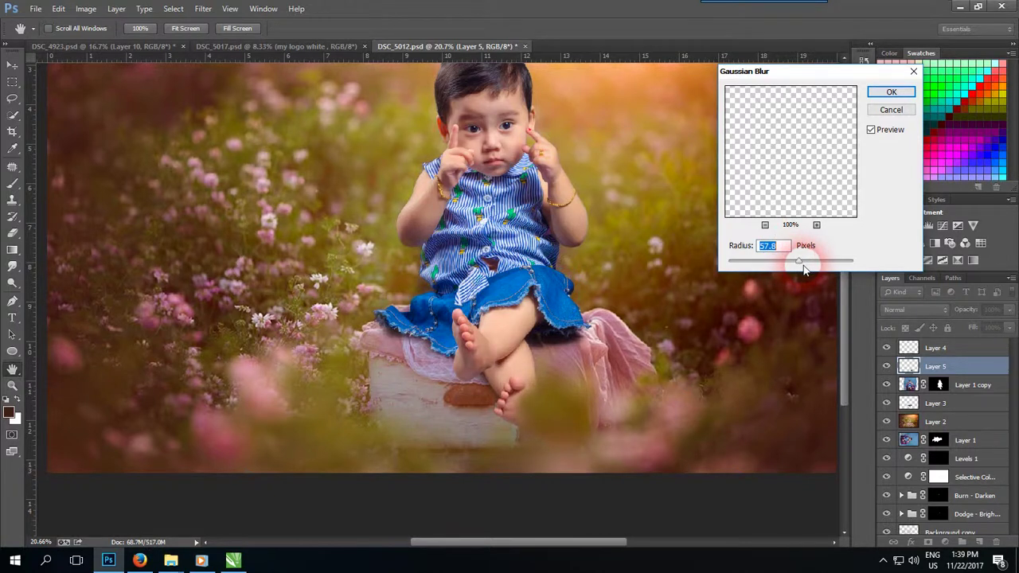
pyautogui.moveTo(809, 268); pyautogui.dragTo(812, 267)
pyautogui.click(890, 92)
# Step: Shift the patch's colour balance +27 toward green and nudge it into final position
pyautogui.hotkey('ctrl', 'b')
pyautogui.moveTo(629, 166)
pyautogui.mouseDown()
pyautogui.moveTo(649, 167)
pyautogui.moveTo(628, 188)
pyautogui.mouseUp()
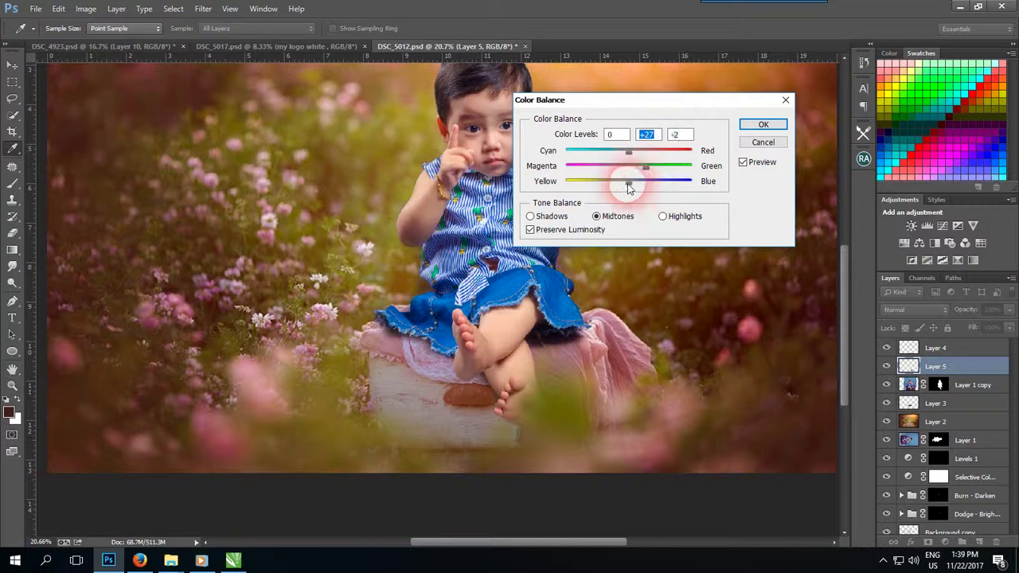
pyautogui.click(763, 124)
pyautogui.moveTo(591, 426)
pyautogui.mouseDown()
pyautogui.moveTo(594, 459)
pyautogui.moveTo(597, 436)
pyautogui.moveTo(602, 452)
pyautogui.mouseUp()
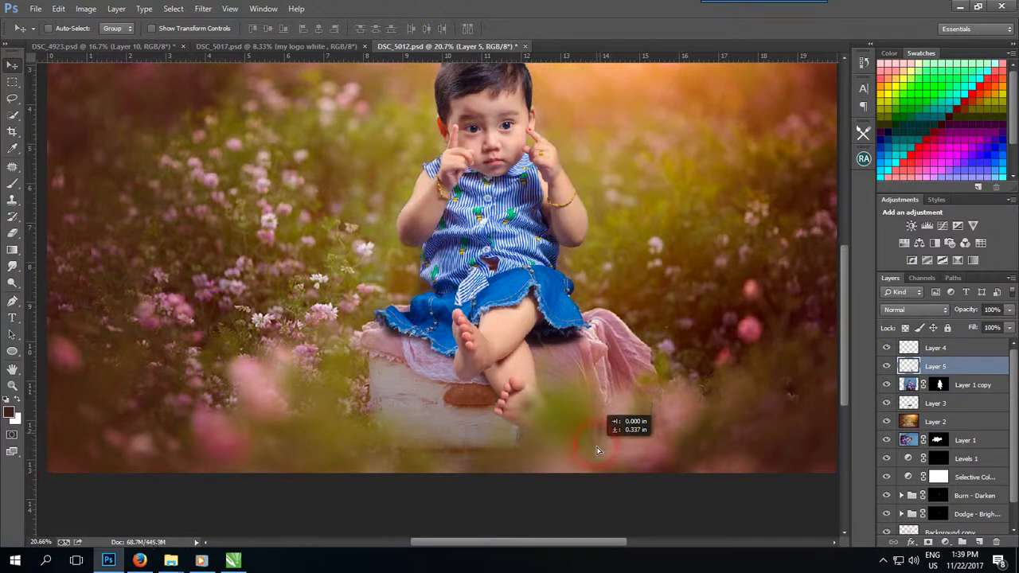
# Step: Fit the image in view and select Layer 1 copy as the target for the glow
pyautogui.hotkey('ctrl', '-')
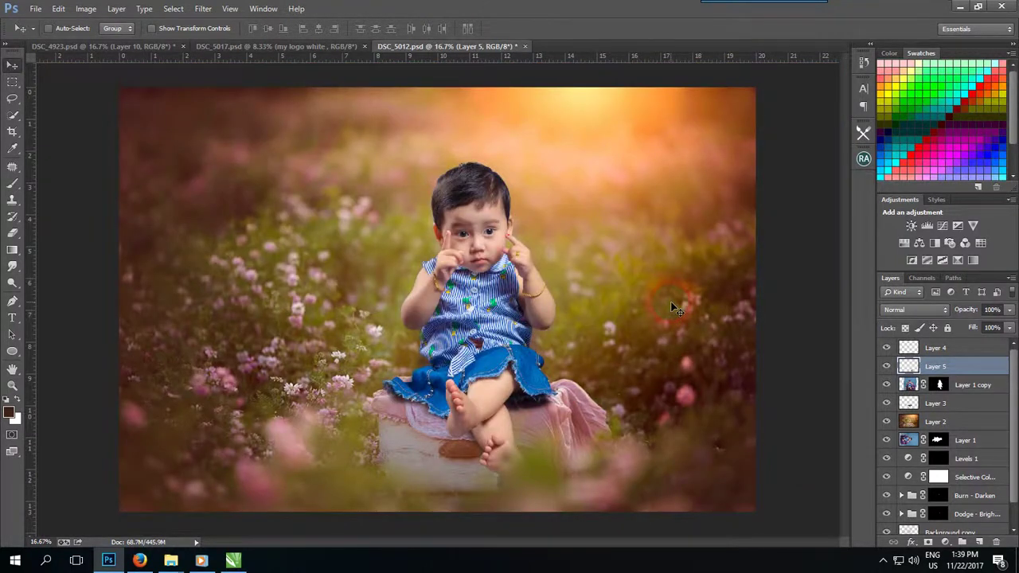
pyautogui.hotkey('ctrl', '+')
pyautogui.scroll(-1, 675, 309)
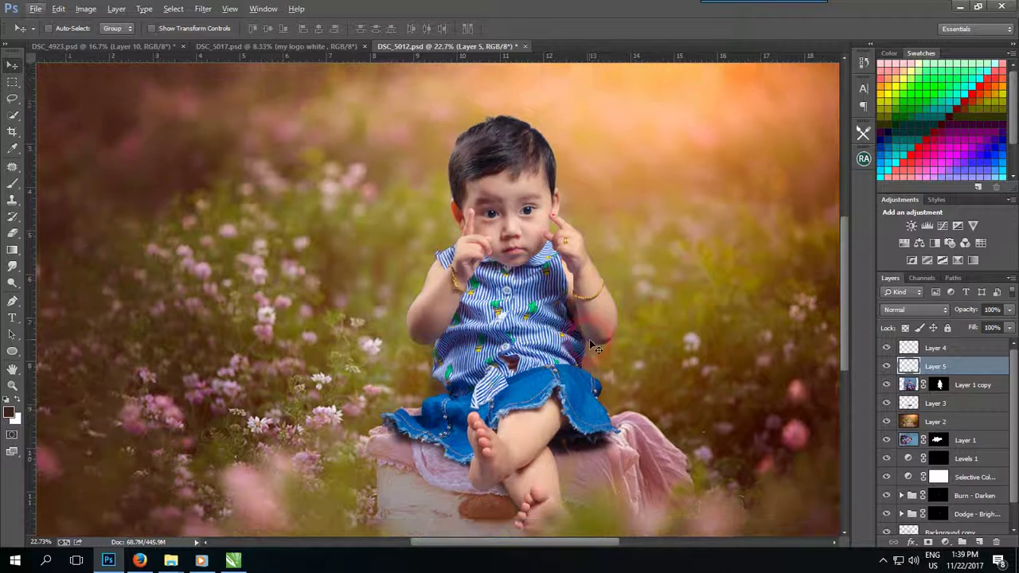
pyautogui.hotkey('ctrl', '-')
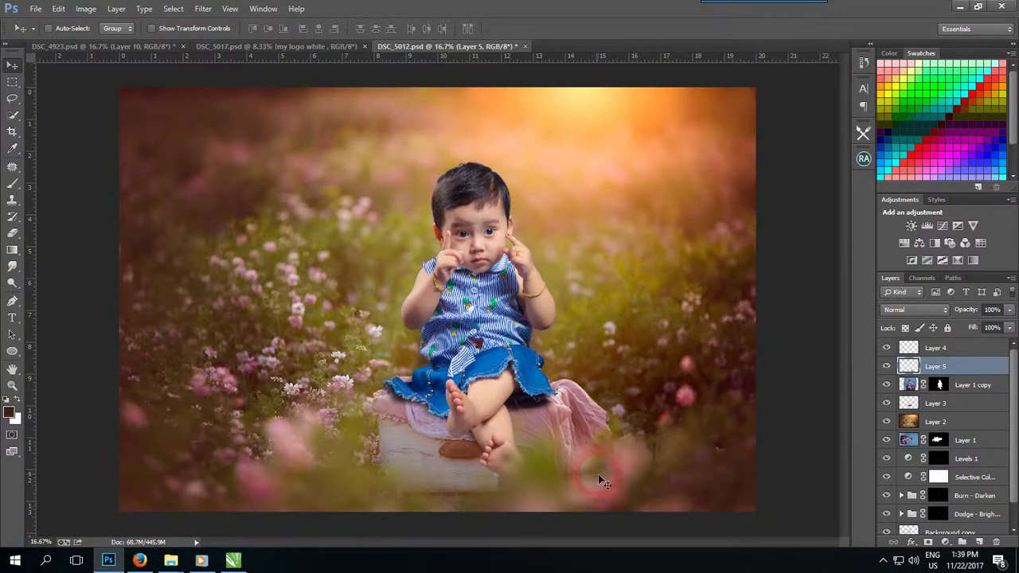
pyautogui.click(937, 370)
pyautogui.click(958, 386)
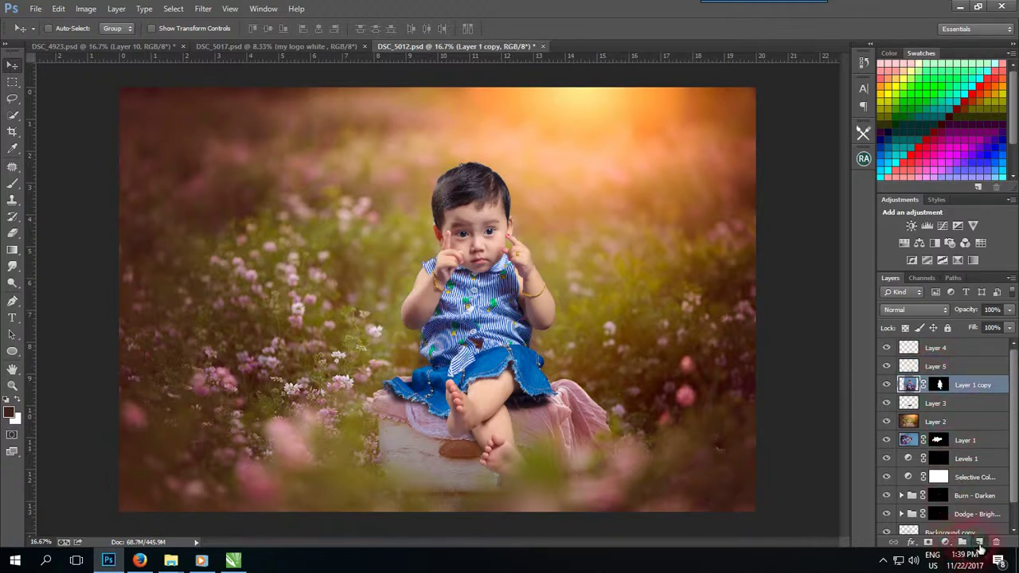
pyautogui.click(979, 544)
pyautogui.press('g')
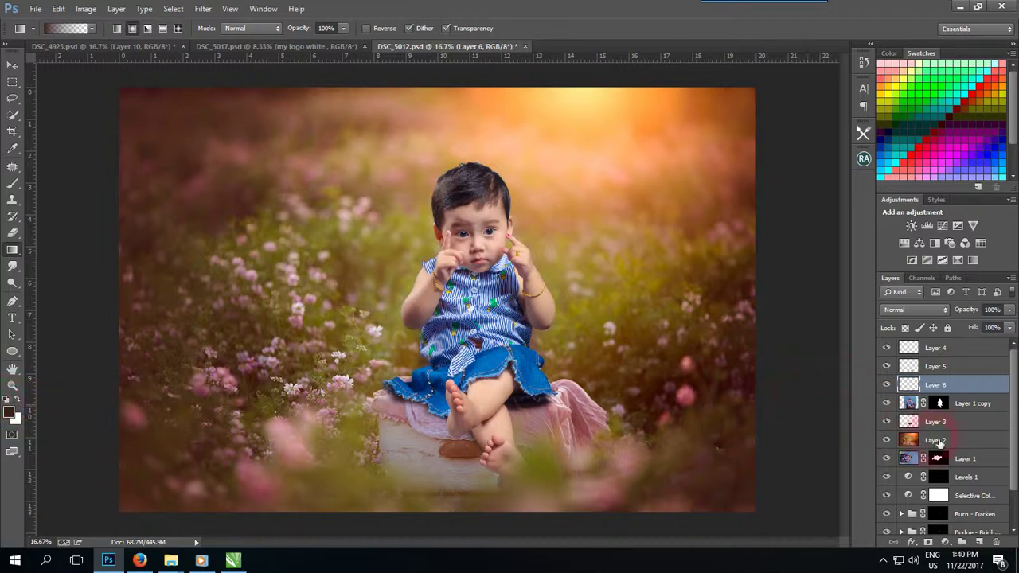
pyautogui.click(959, 406)
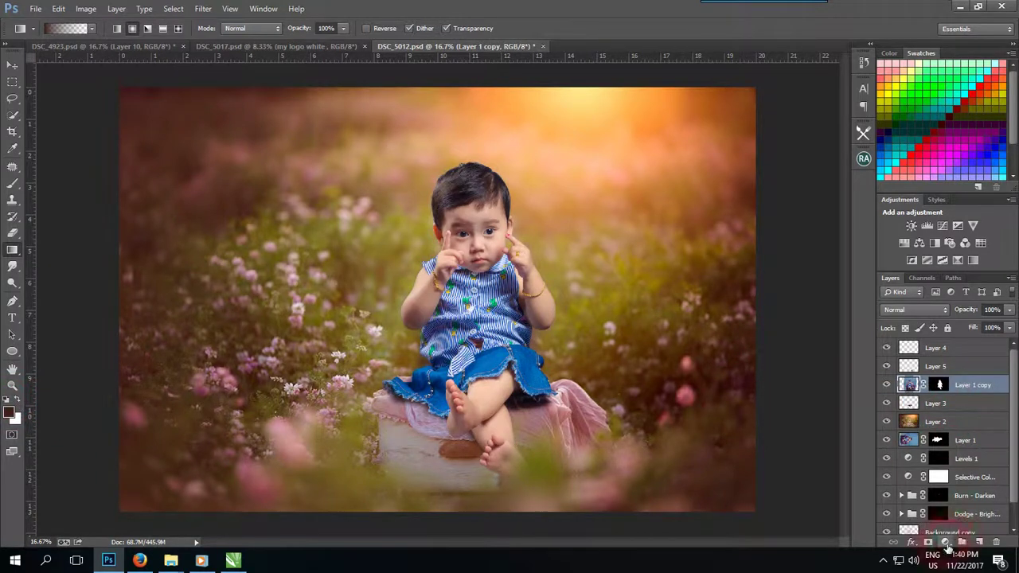
# Step: Add a radial Gradient Fill layer using the peach preset and position the glow over the top
pyautogui.click(944, 542)
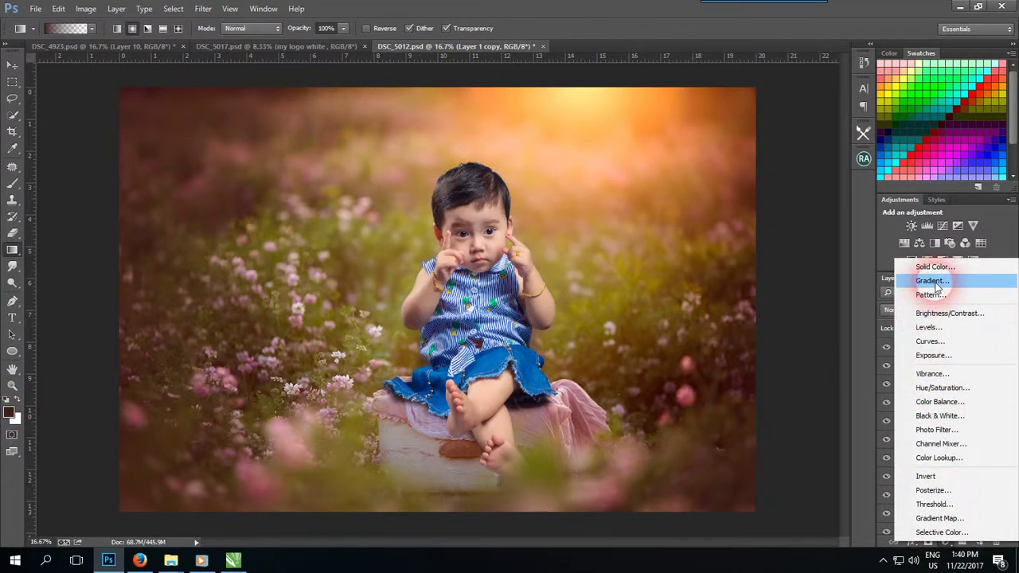
pyautogui.click(937, 282)
pyautogui.click(863, 246)
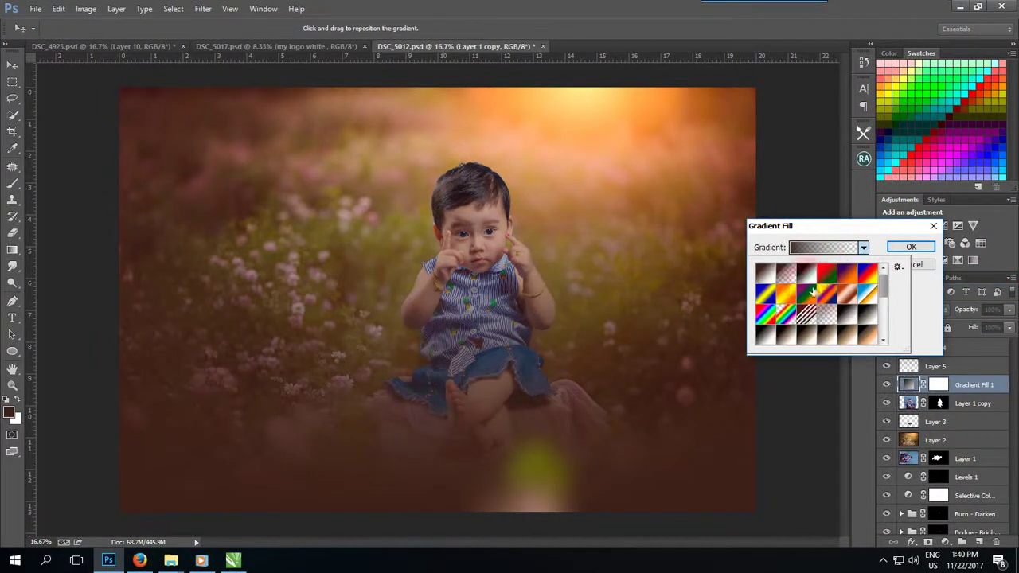
pyautogui.click(884, 315)
pyautogui.click(884, 322)
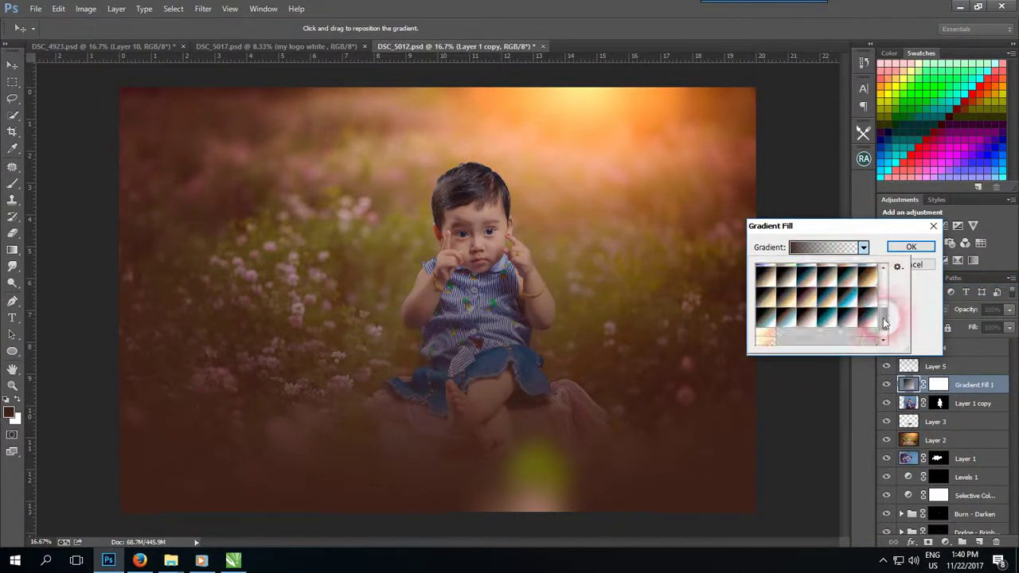
pyautogui.click(764, 336)
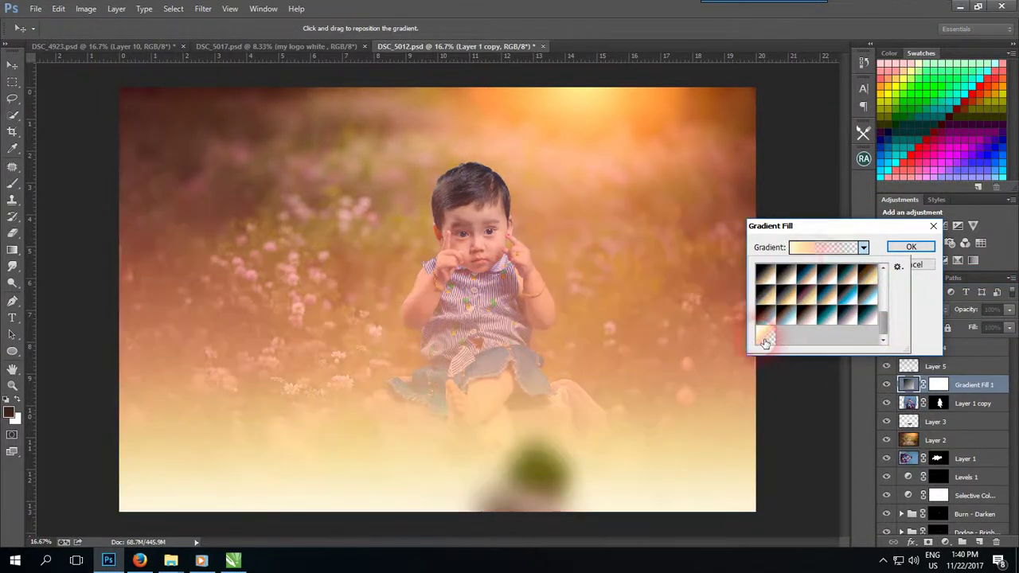
pyautogui.click(845, 233)
pyautogui.click(814, 268)
pyautogui.click(800, 291)
pyautogui.moveTo(470, 350)
pyautogui.mouseDown()
pyautogui.moveTo(447, 301)
pyautogui.moveTo(593, 98)
pyautogui.moveTo(615, 107)
pyautogui.mouseUp()
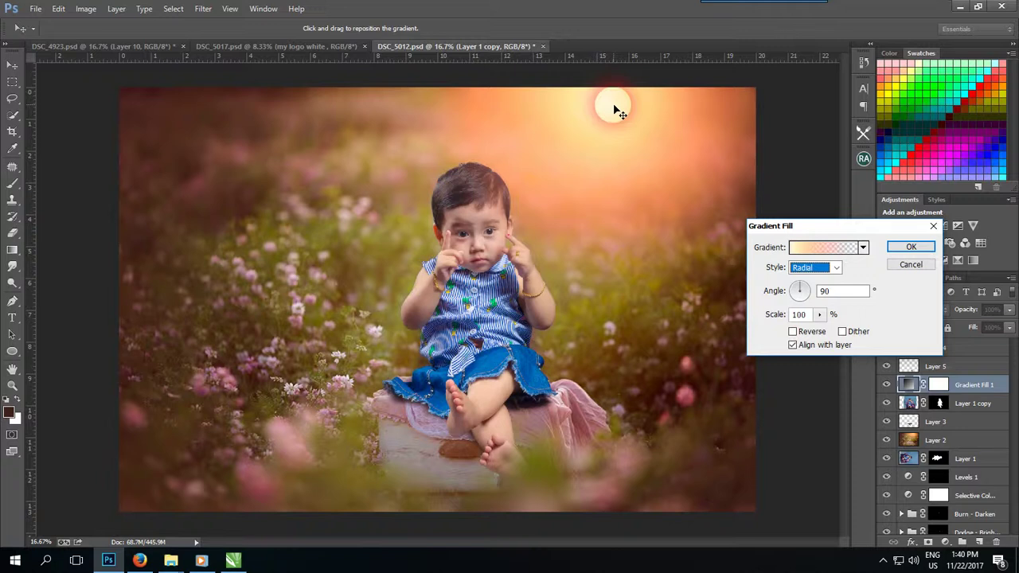
# Step: Confirm the radial gradient fill at angle 90 and 100% scale
pyautogui.click(911, 248)
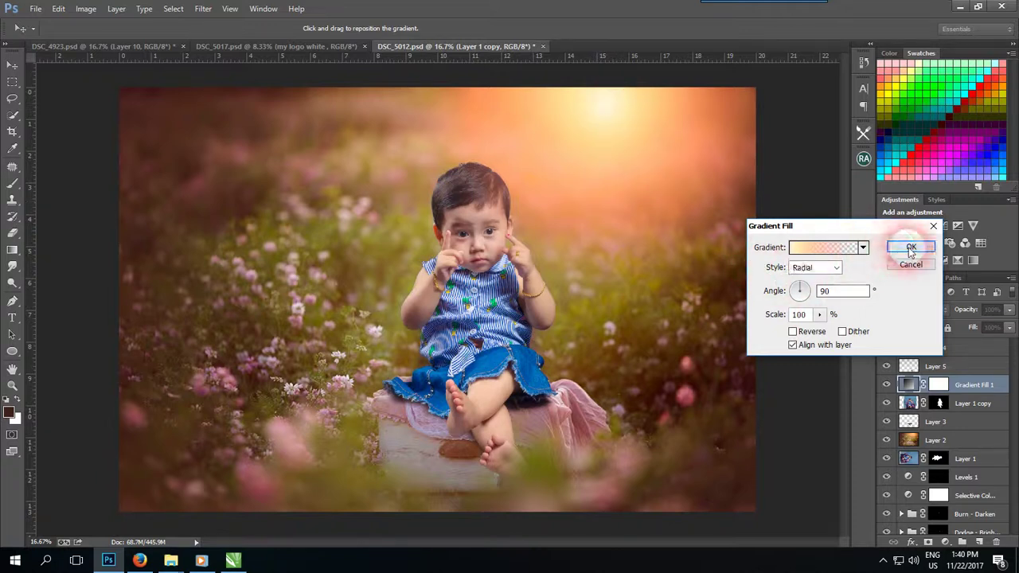
pyautogui.click(772, 318)
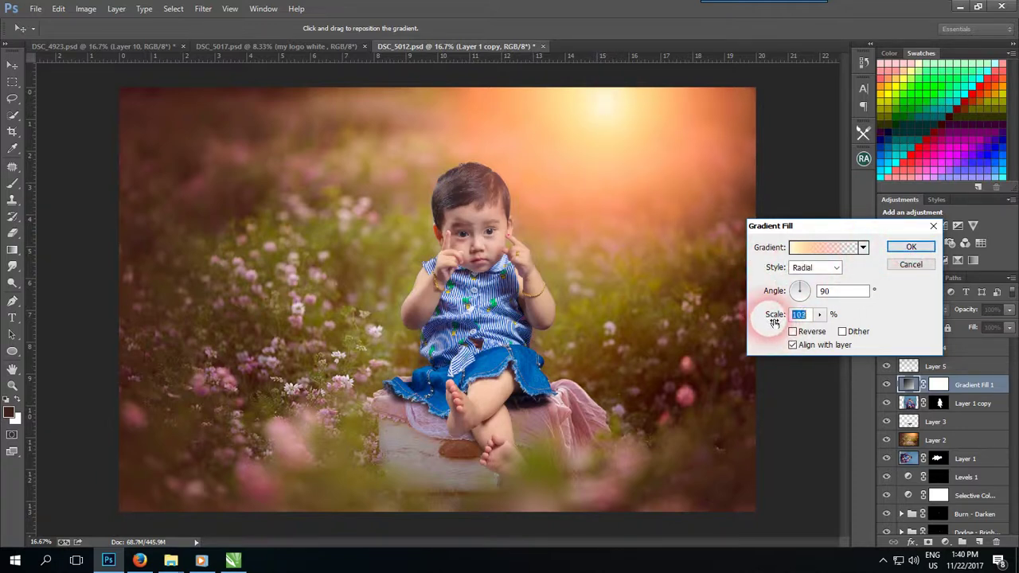
pyautogui.click(911, 247)
pyautogui.moveTo(908, 253); pyautogui.dragTo(826, 210)
pyautogui.click(901, 314)
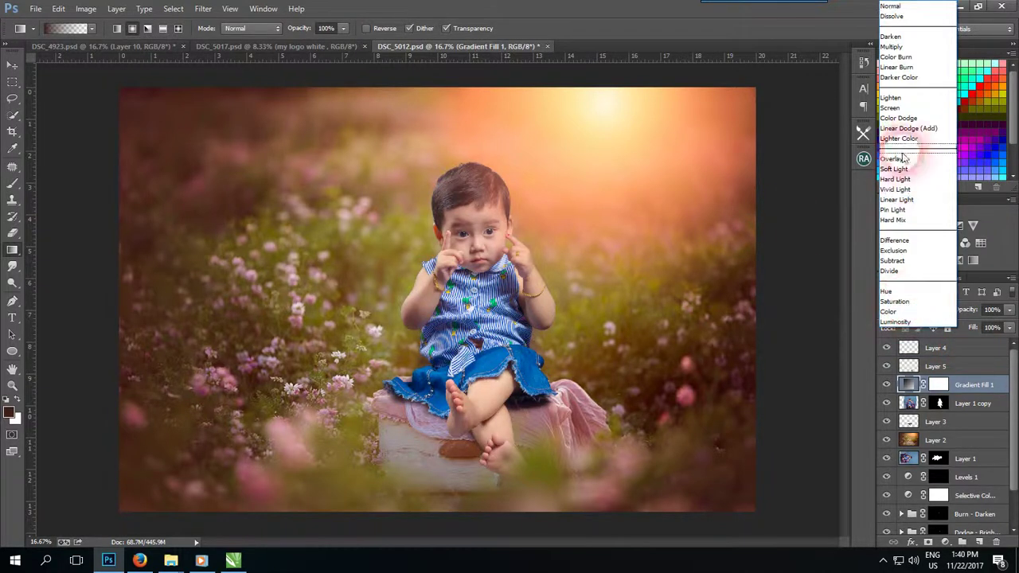
# Step: Set Gradient Fill 1 to Hard Light, after trying Overlay, at 67% opacity, then select Layer 4
pyautogui.click(903, 160)
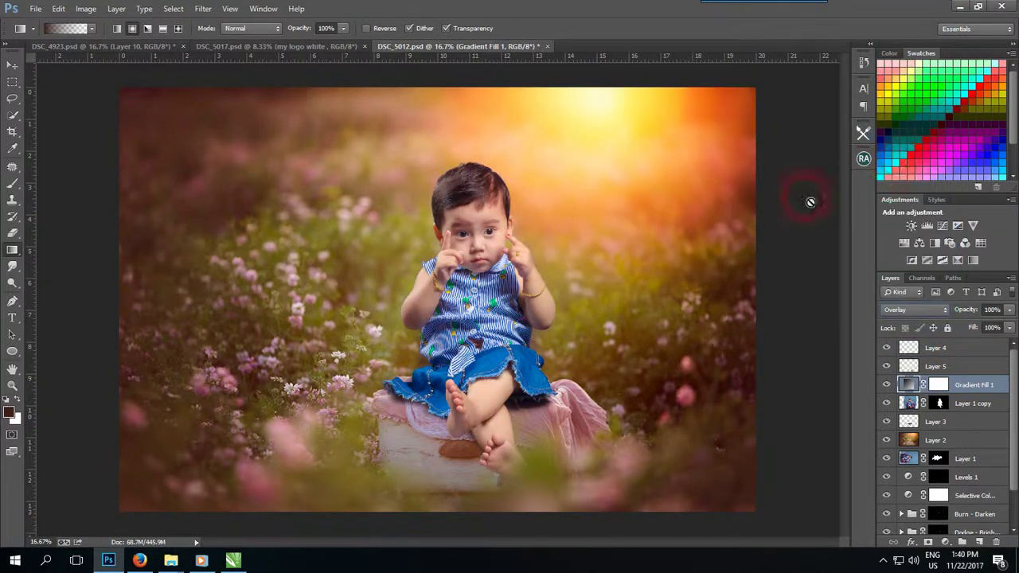
pyautogui.click(203, 121)
pyautogui.click(12, 62)
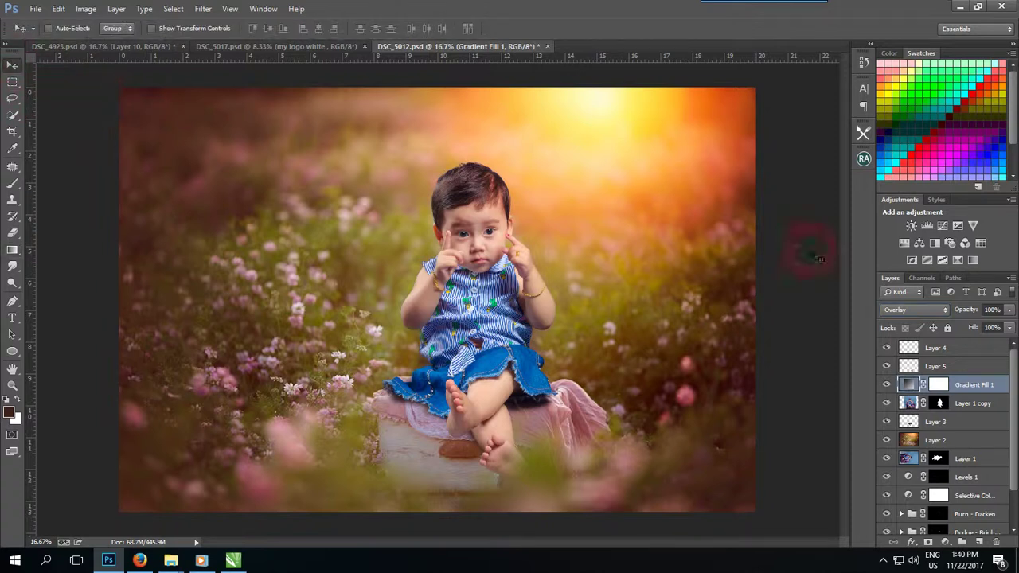
pyautogui.hotkey('ctrl', '+')
pyautogui.moveTo(917, 314); pyautogui.dragTo(920, 183)
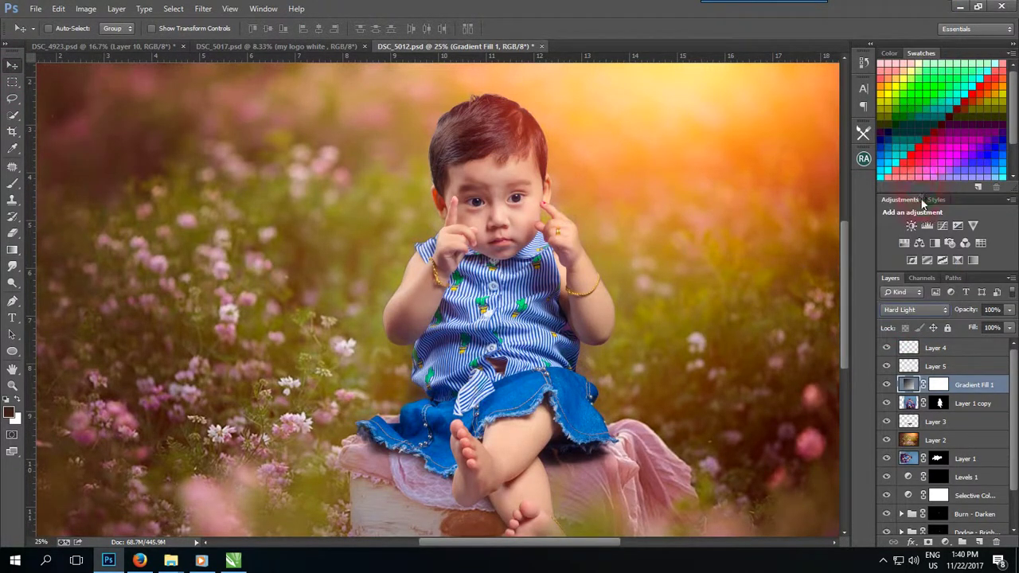
pyautogui.click(1008, 310)
pyautogui.moveTo(991, 327); pyautogui.dragTo(990, 327)
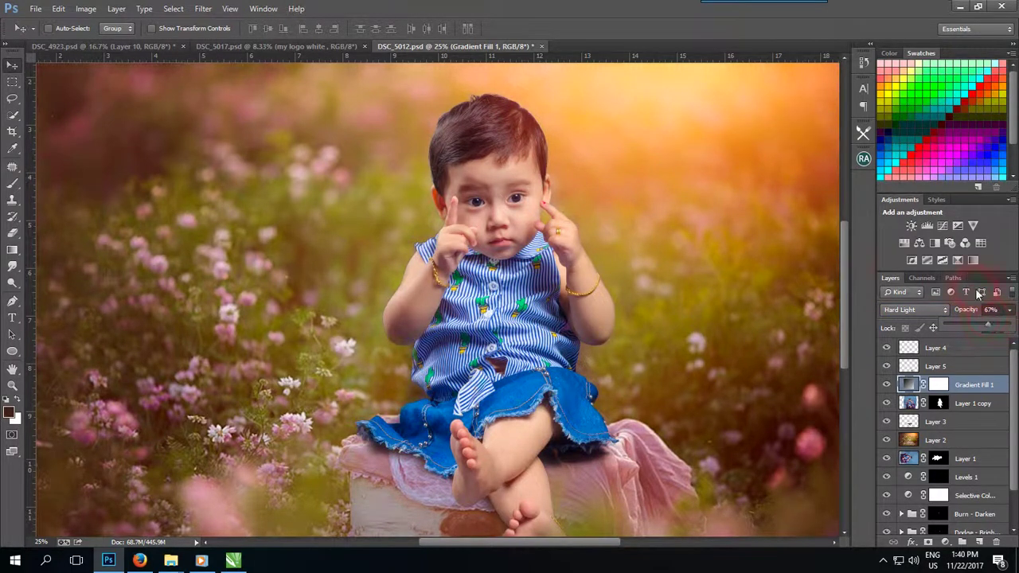
pyautogui.hotkey('ctrl', '-')
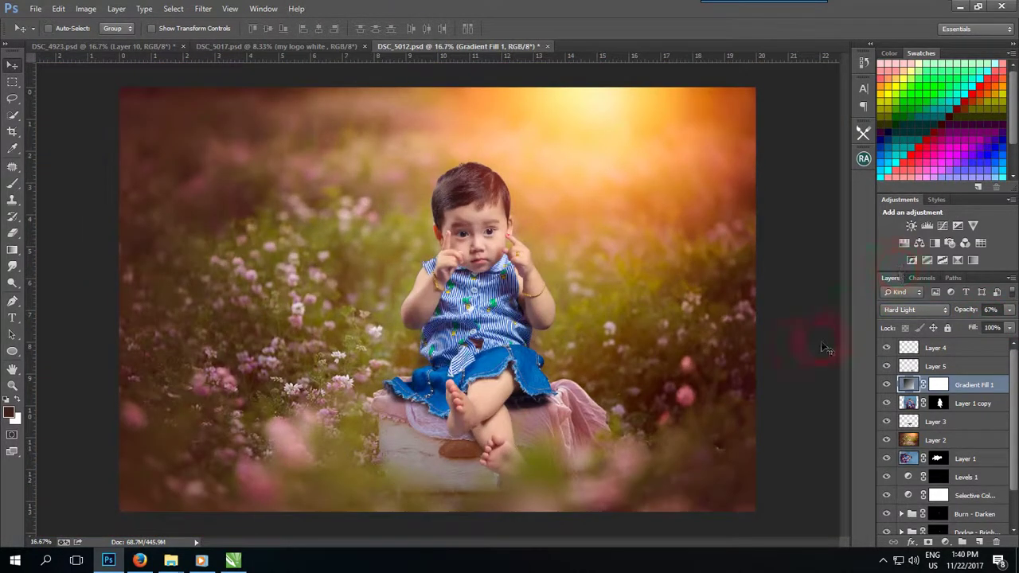
pyautogui.click(951, 350)
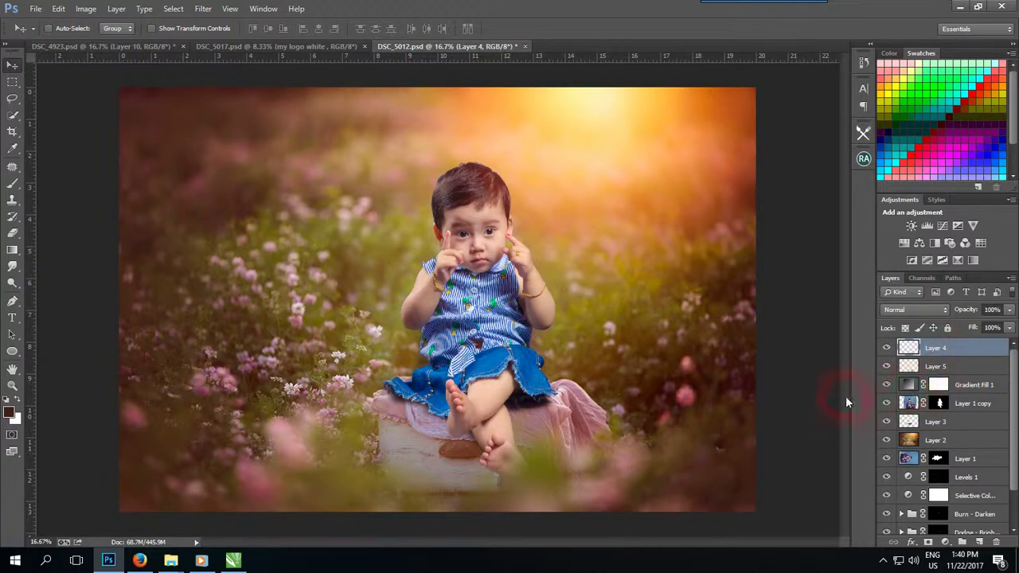
pyautogui.click(529, 153)
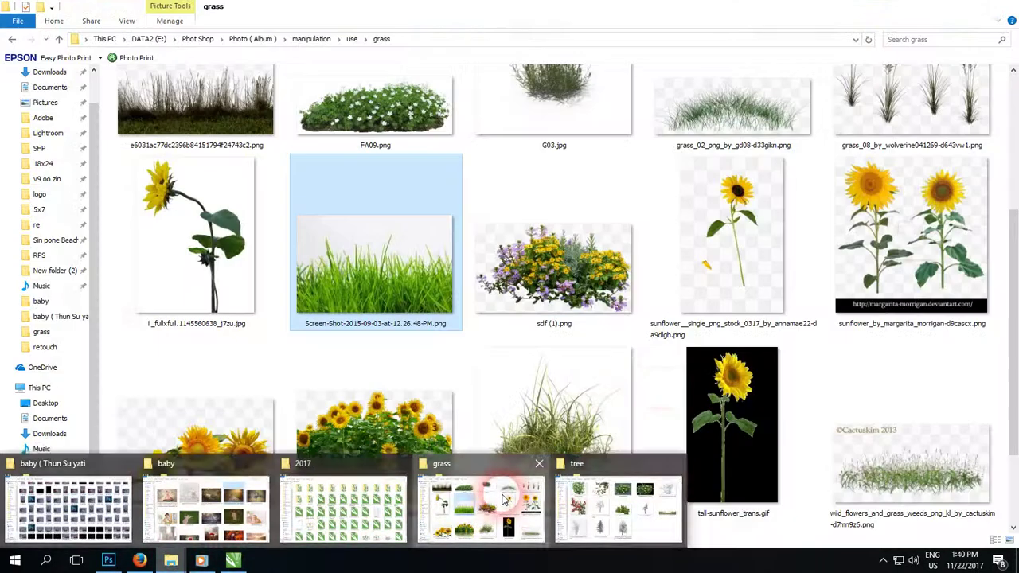
# Step: Drag decorative-grass-3d-model-obj.jpg from the grass folder onto Photoshop to open it
pyautogui.moveTo(170, 560)
pyautogui.click(505, 503)
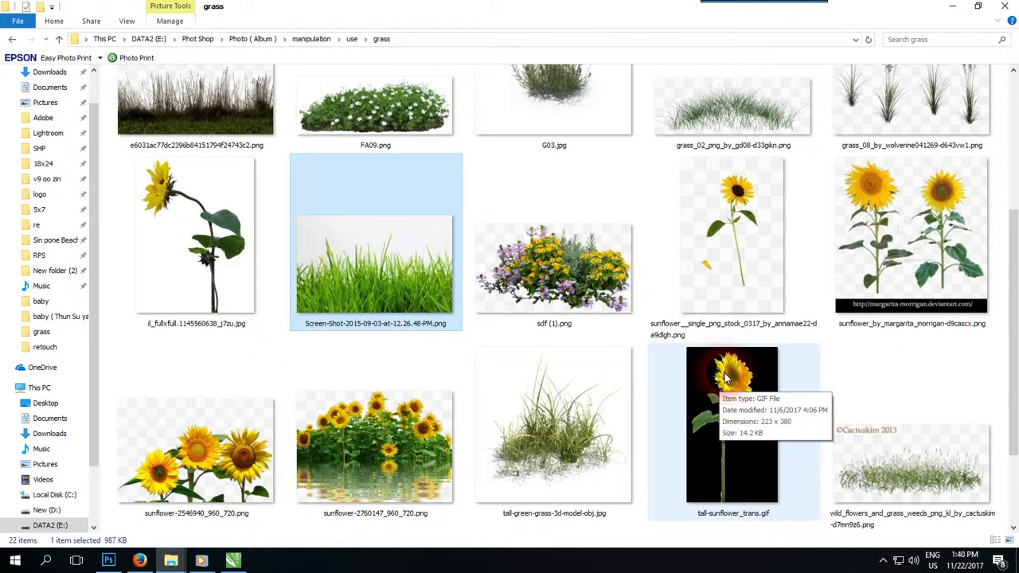
pyautogui.scroll(3, 728, 383)
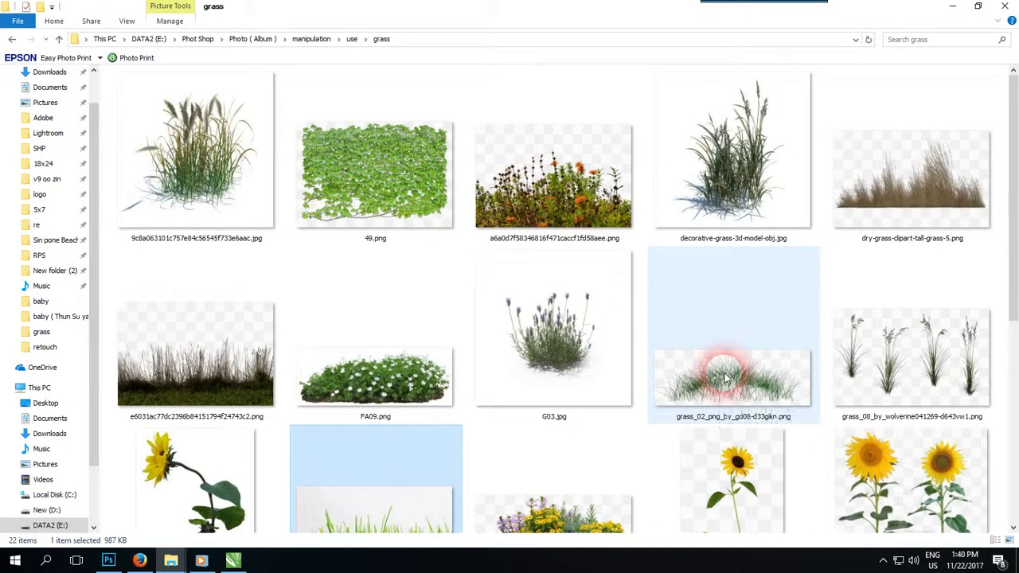
pyautogui.click(760, 138)
pyautogui.moveTo(760, 138); pyautogui.dragTo(123, 567)
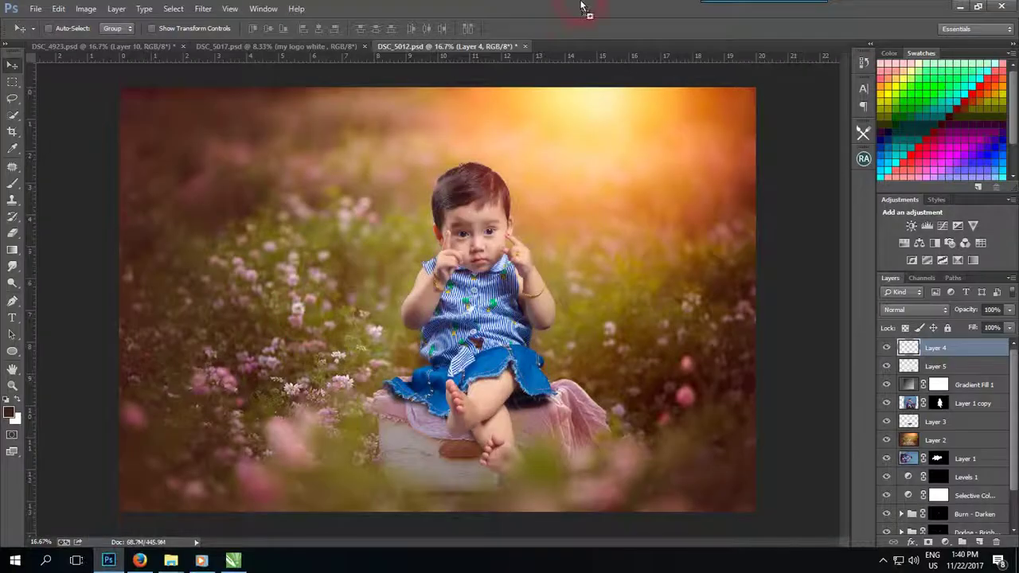
pyautogui.moveTo(124, 567); pyautogui.dragTo(620, 90)
# Step: Select the grass with Color Range at Fuzziness 200 and paste it into the child photo
pyautogui.hotkey('alt', 's')
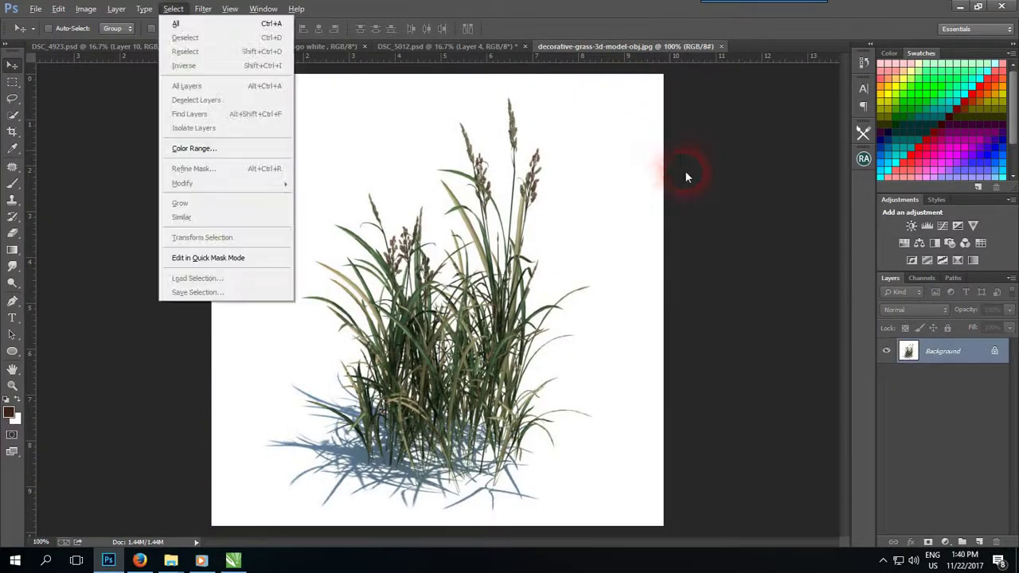
pyautogui.press('c')
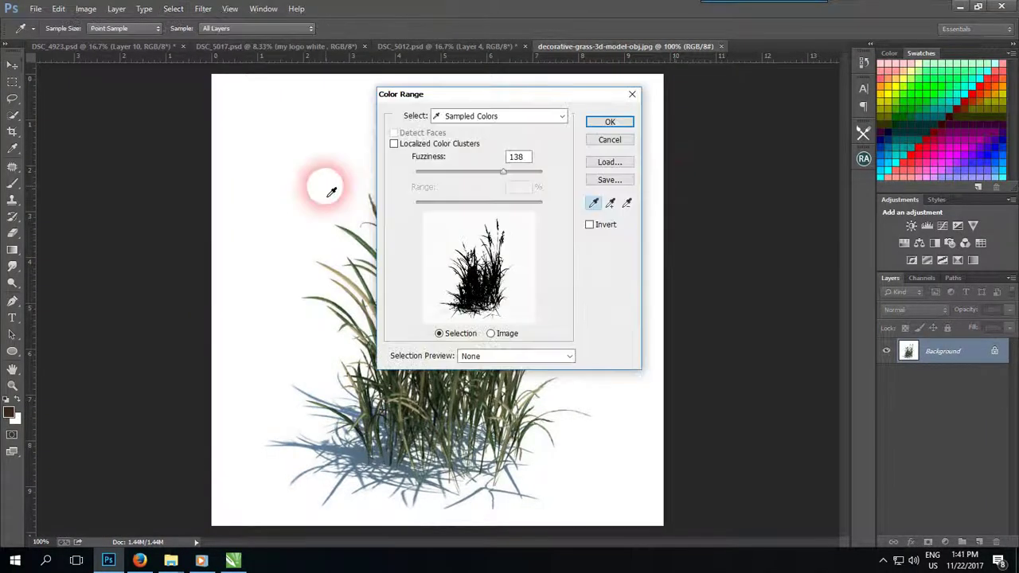
pyautogui.moveTo(503, 172); pyautogui.dragTo(579, 180)
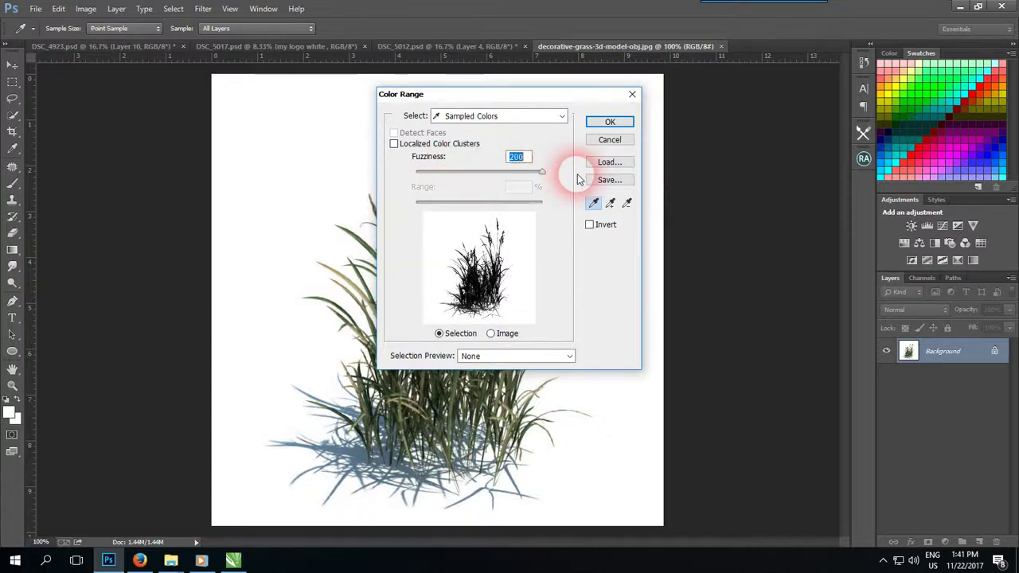
pyautogui.click(601, 121)
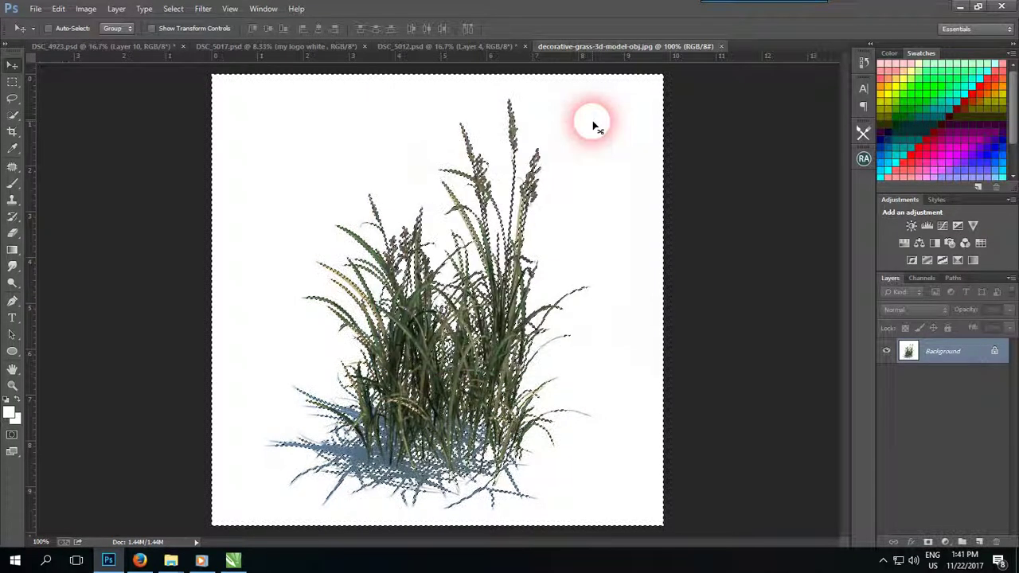
pyautogui.hotkey('ctrl', 'w')
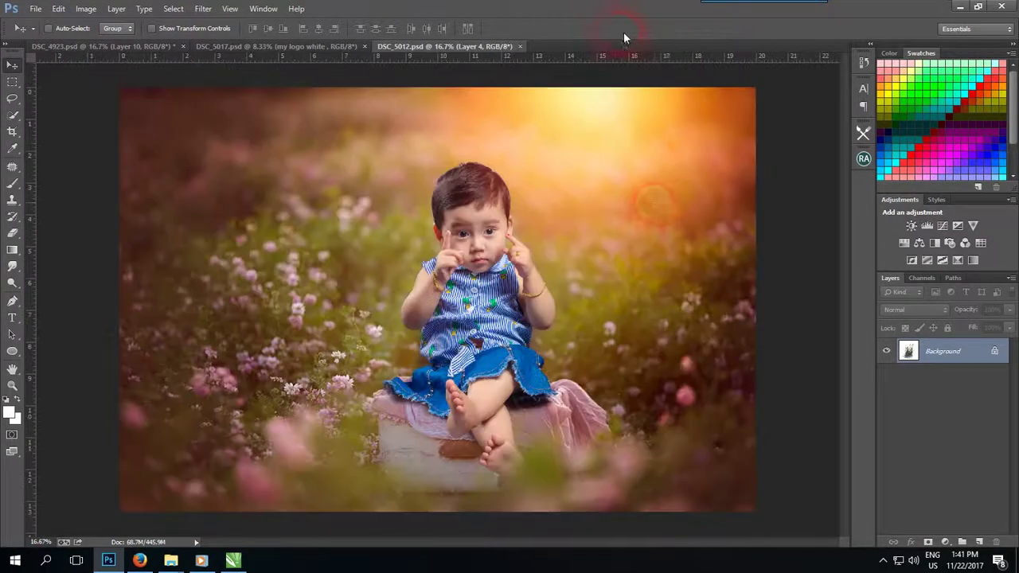
pyautogui.hotkey('ctrl', 'v')
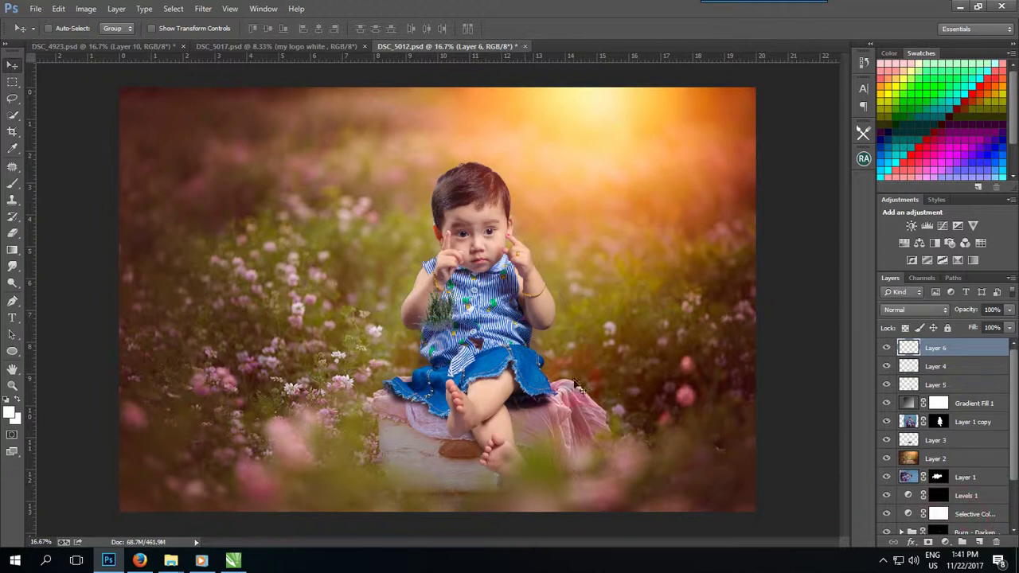
# Step: Enlarge the pasted grass and place it in the lower-left foreground
pyautogui.hotkey('ctrl', 't')
pyautogui.moveTo(466, 267)
pyautogui.mouseDown()
pyautogui.moveTo(530, 239)
pyautogui.moveTo(545, 243)
pyautogui.mouseUp()
pyautogui.press('Return')
pyautogui.moveTo(485, 331); pyautogui.dragTo(283, 410)
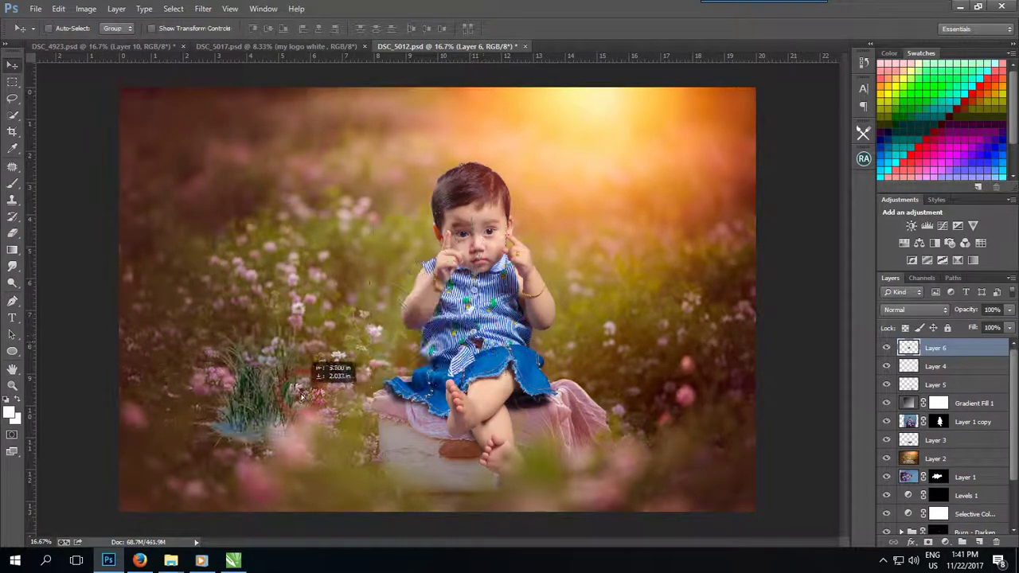
pyautogui.moveTo(283, 409); pyautogui.dragTo(301, 392)
# Step: Copy a grass-shaped area of Layer 2 to Layer 7 and place it above Layer 1 copy
pyautogui.keyDown('ctrl'); pyautogui.click(908, 348); pyautogui.keyUp('ctrl')
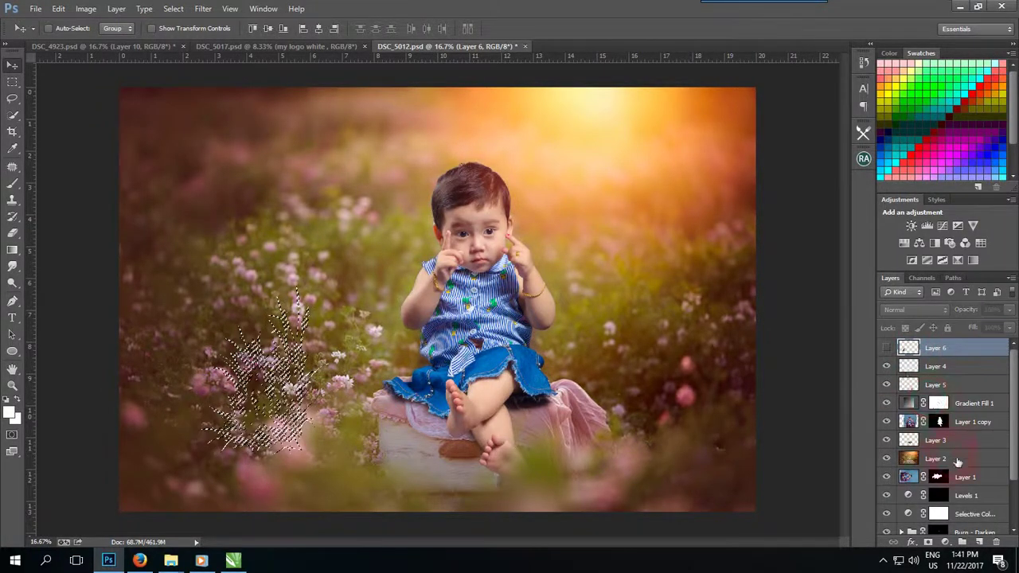
pyautogui.click(936, 460)
pyautogui.hotkey('ctrl', 'j')
pyautogui.moveTo(936, 460); pyautogui.dragTo(972, 422)
pyautogui.moveTo(382, 398); pyautogui.dragTo(528, 478)
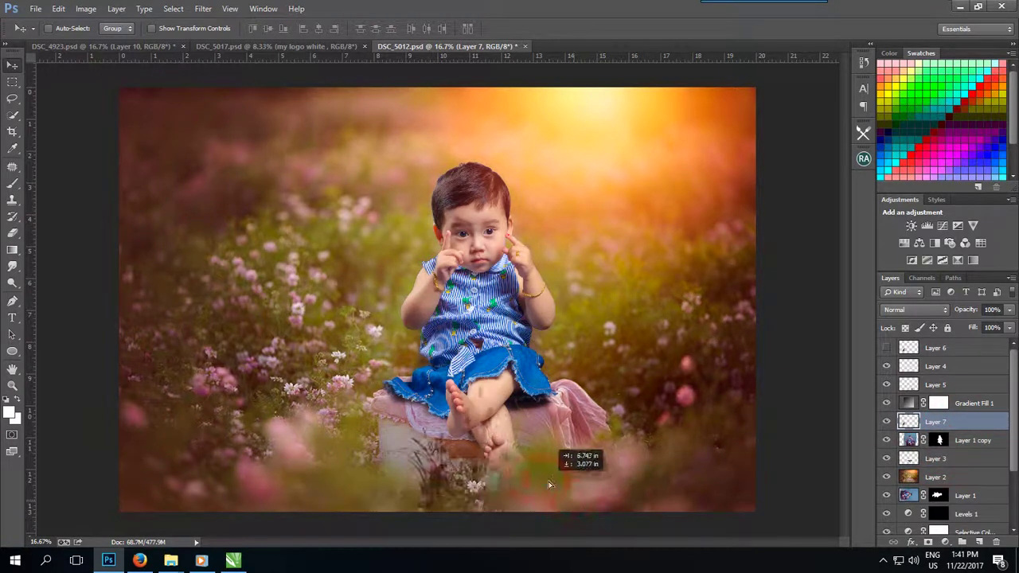
# Step: Scale Layer 7 to about 148% and move it down onto the seat's base
pyautogui.hotkey('ctrl', 't')
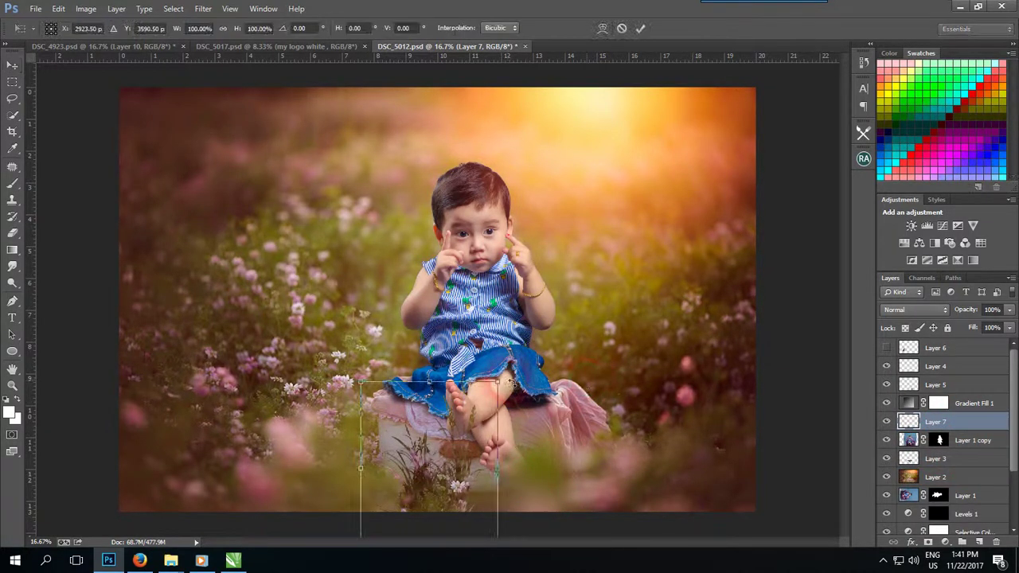
pyautogui.moveTo(497, 386); pyautogui.dragTo(529, 362)
pyautogui.moveTo(444, 449)
pyautogui.mouseDown()
pyautogui.moveTo(463, 474)
pyautogui.moveTo(451, 476)
pyautogui.mouseUp()
pyautogui.press('Return')
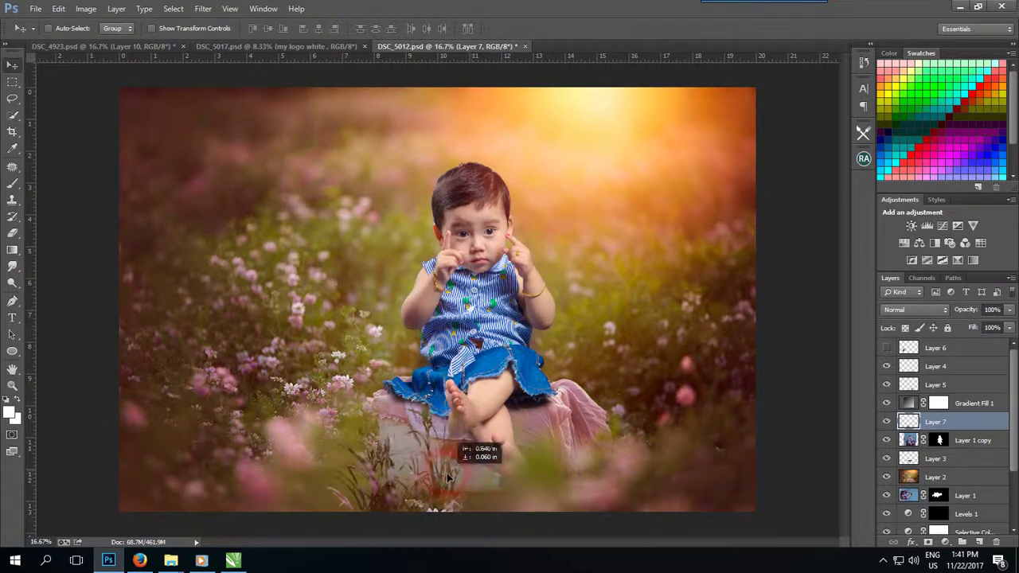
pyautogui.click(203, 9)
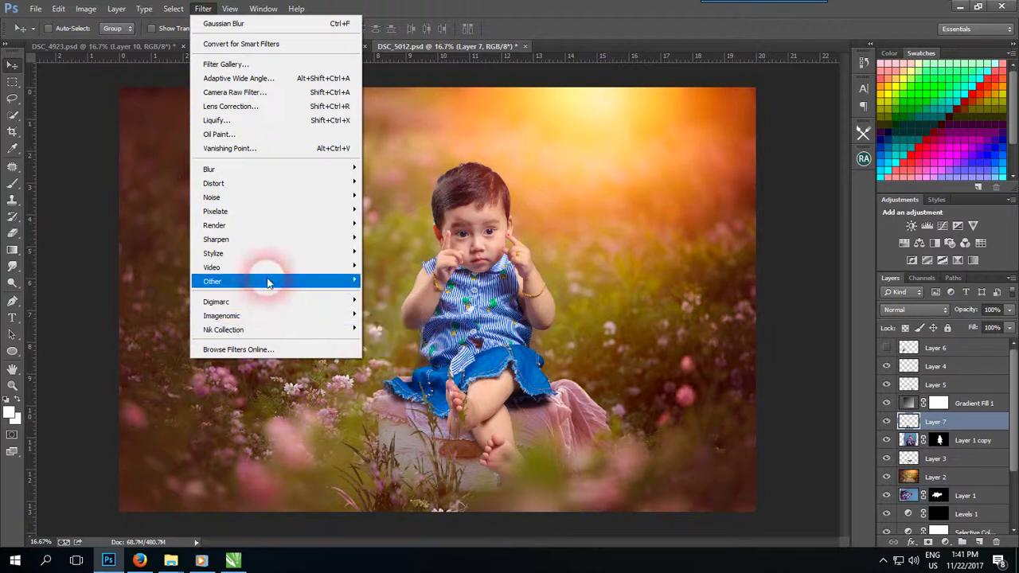
# Step: Blur the grass foreground with a Gaussian Blur radius of about 29 and reposition it
pyautogui.moveTo(239, 169)
pyautogui.click(414, 289)
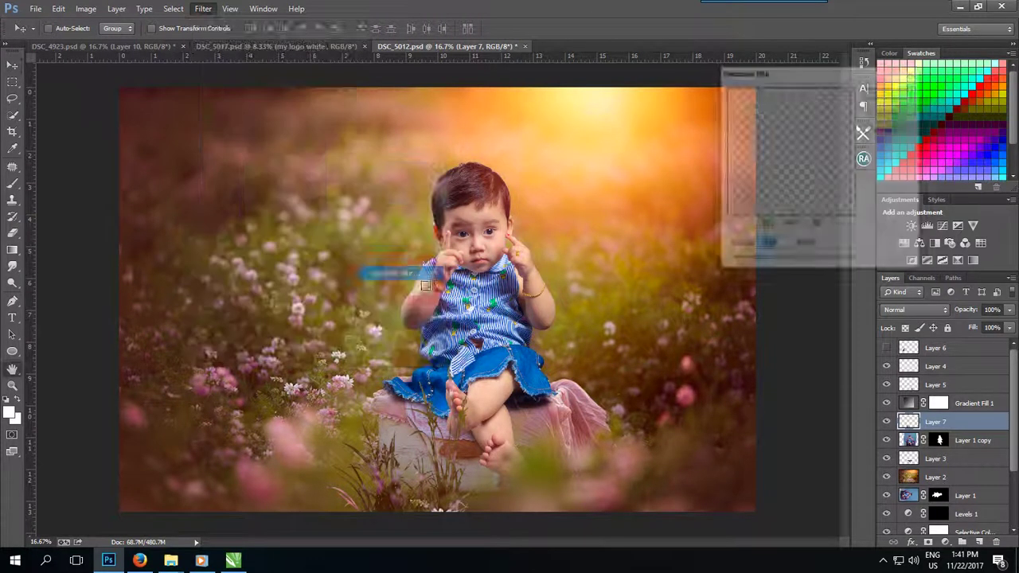
pyautogui.click(784, 263)
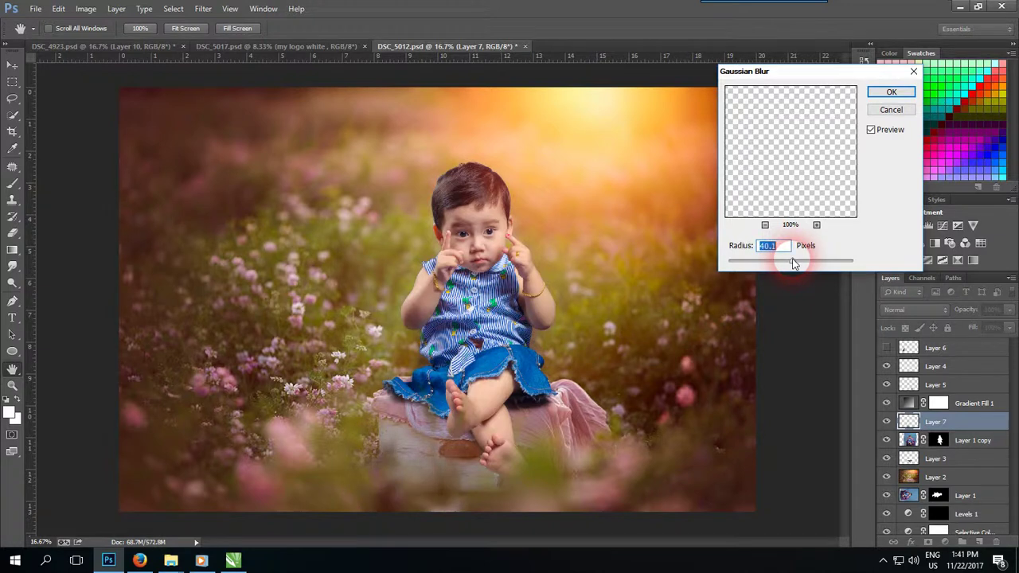
pyautogui.moveTo(790, 265); pyautogui.dragTo(783, 266)
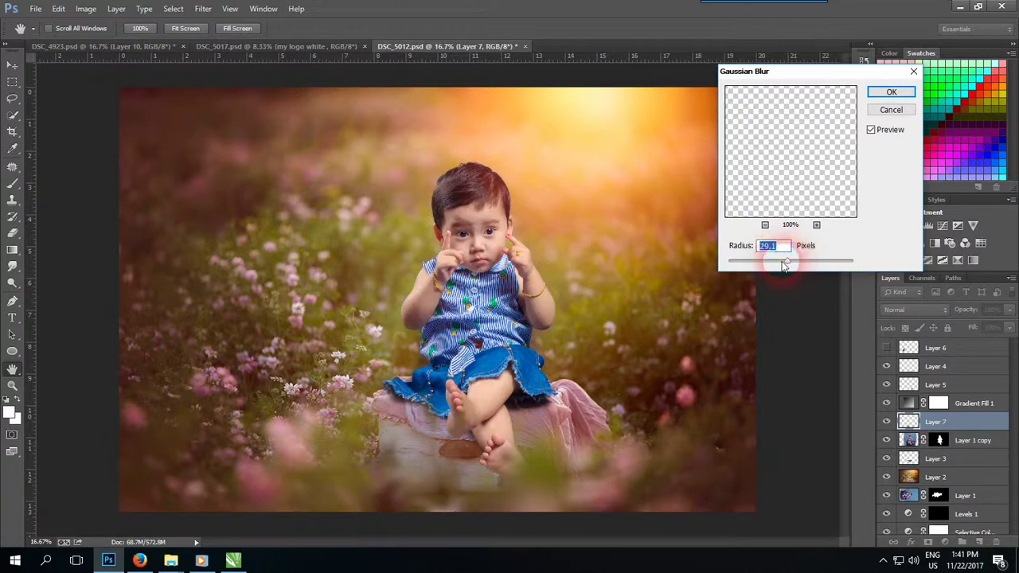
pyautogui.click(891, 92)
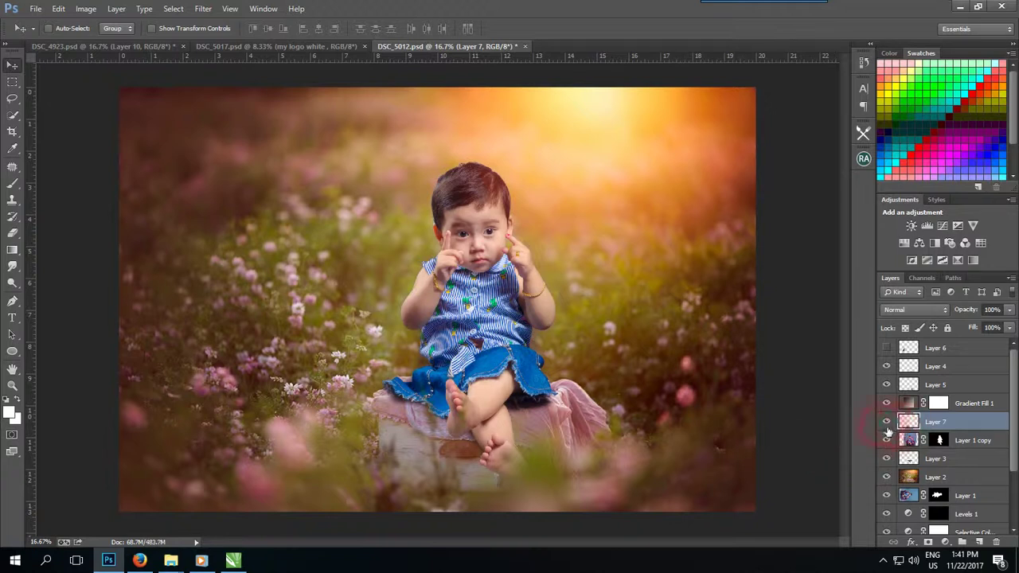
pyautogui.click(476, 483)
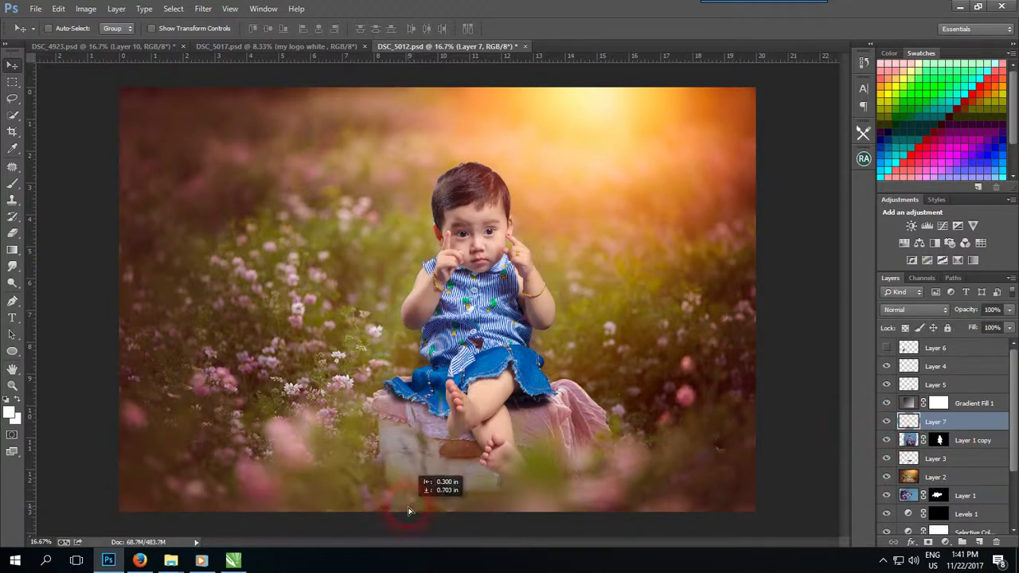
pyautogui.moveTo(406, 510)
pyautogui.mouseDown()
pyautogui.moveTo(410, 483)
pyautogui.moveTo(440, 498)
pyautogui.mouseUp()
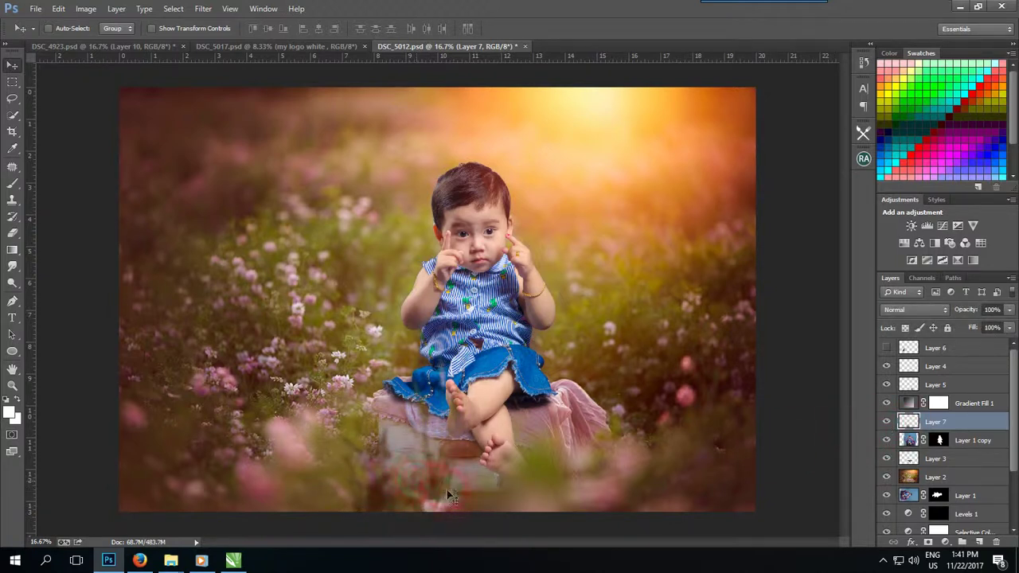
# Step: Scale the foreground layer to 135% and shift it down and left
pyautogui.hotkey('ctrl', 't')
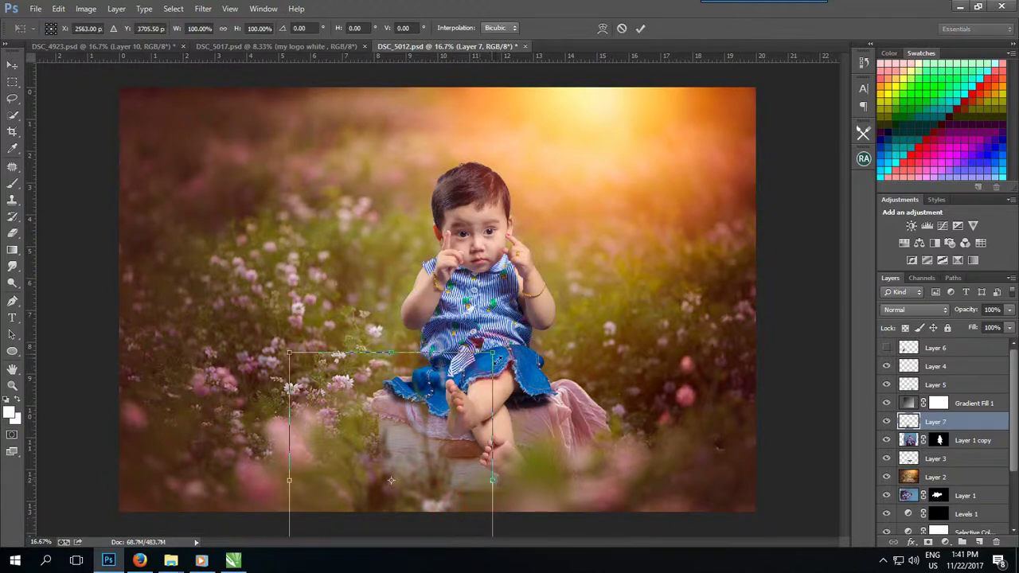
pyautogui.moveTo(493, 352); pyautogui.dragTo(528, 308)
pyautogui.moveTo(483, 427); pyautogui.dragTo(460, 477)
pyautogui.press('Return')
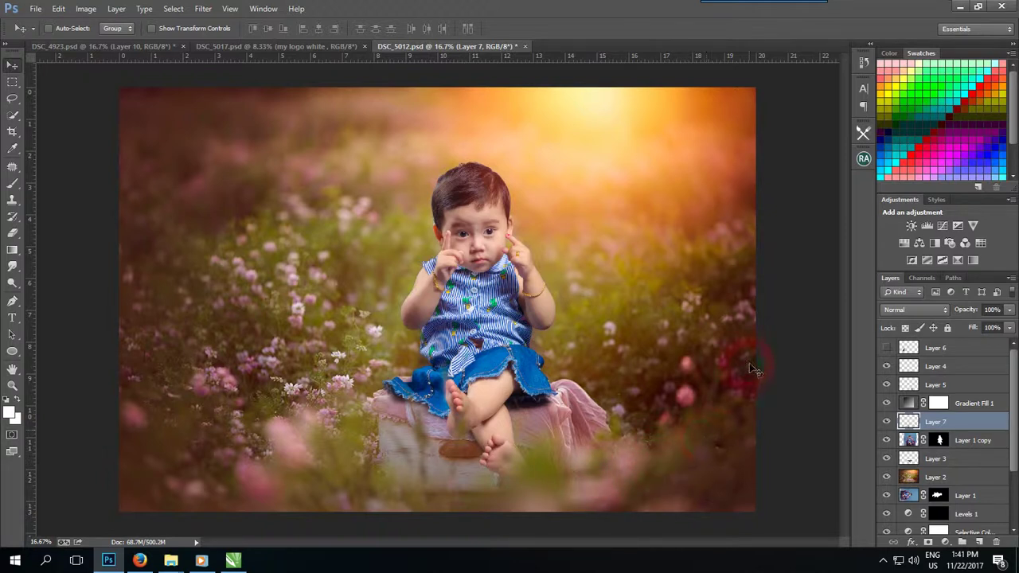
# Step: Stamp all visible layers above Layer 4 into a merged layer and open the Camera Raw Filter
pyautogui.click(971, 368)
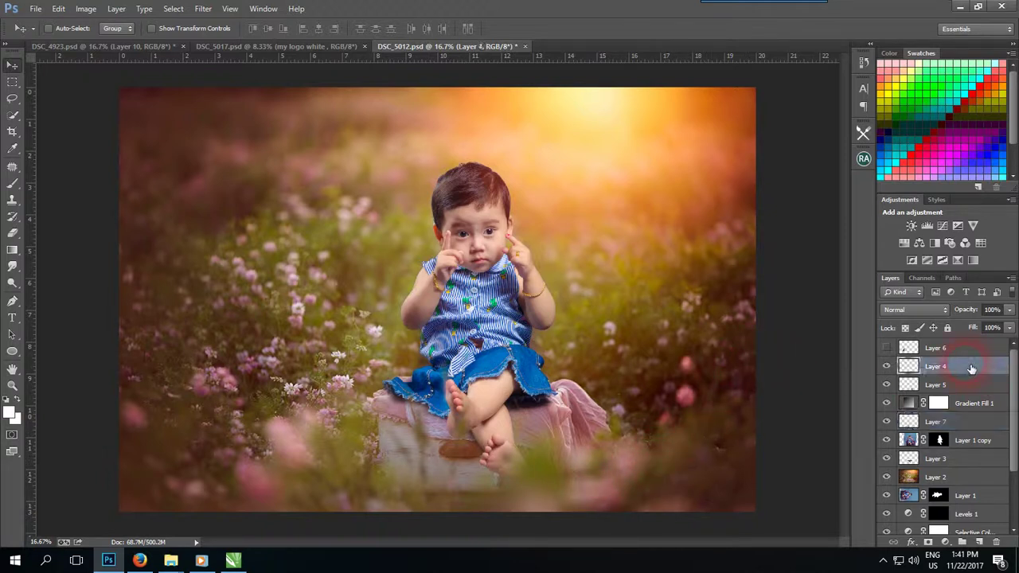
pyautogui.hotkey('ctrl', 'shift', 'alt', 'e')
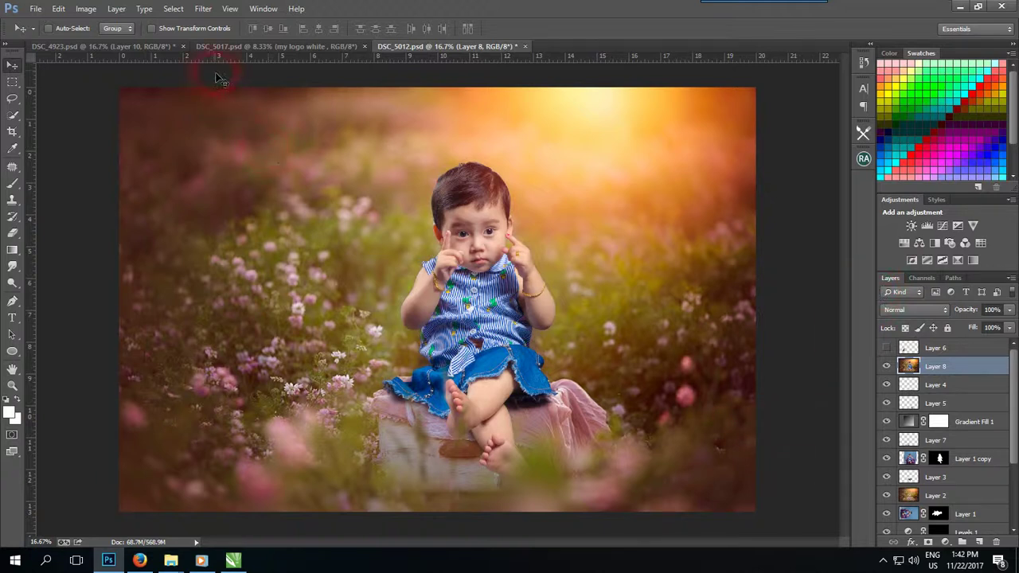
pyautogui.click(203, 9)
pyautogui.click(232, 91)
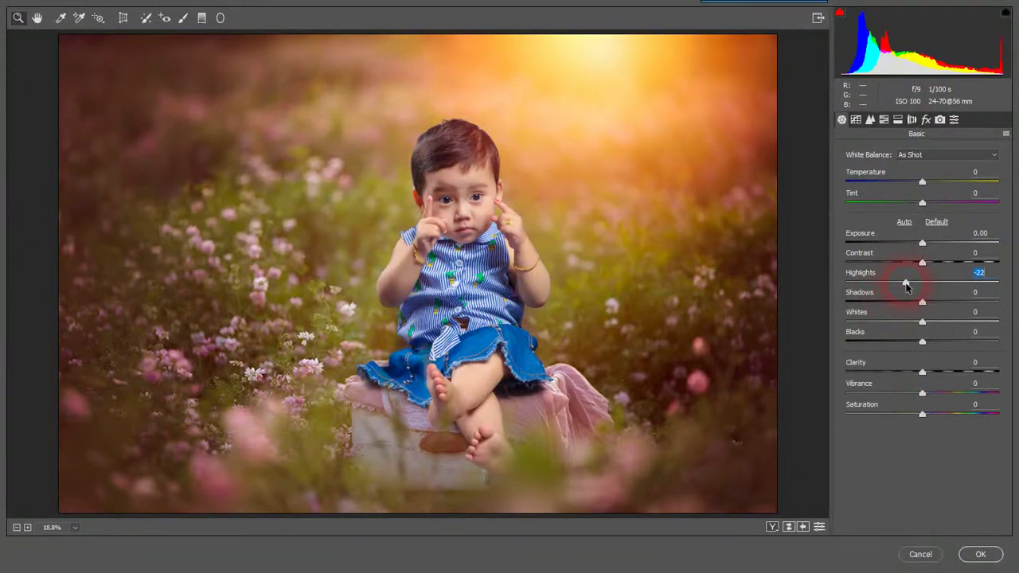
# Step: Adjust highlights and shadows, set Blacks +12 and Whites +3, and boost Vibrance
pyautogui.moveTo(905, 285); pyautogui.dragTo(932, 285)
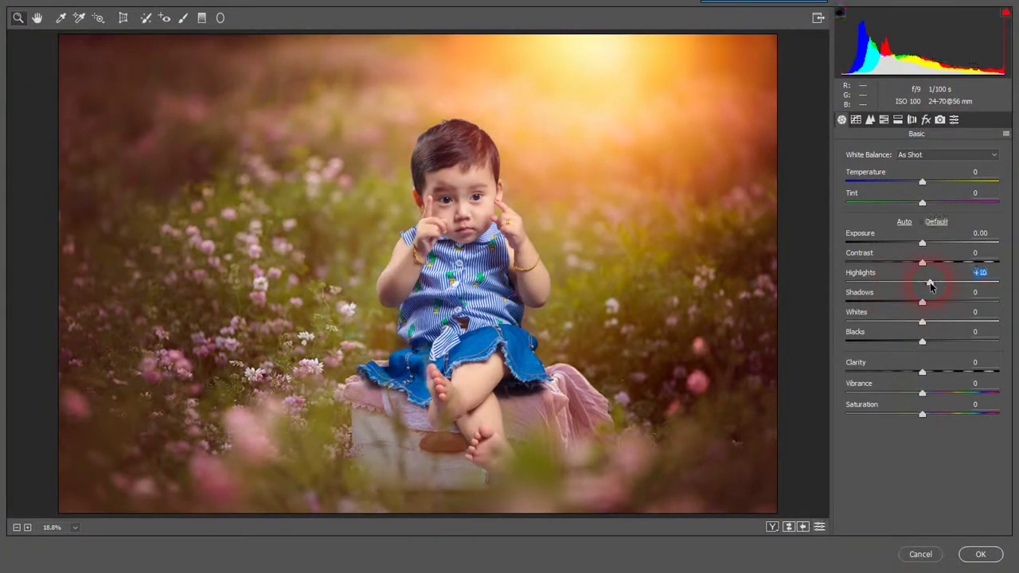
pyautogui.click(913, 303)
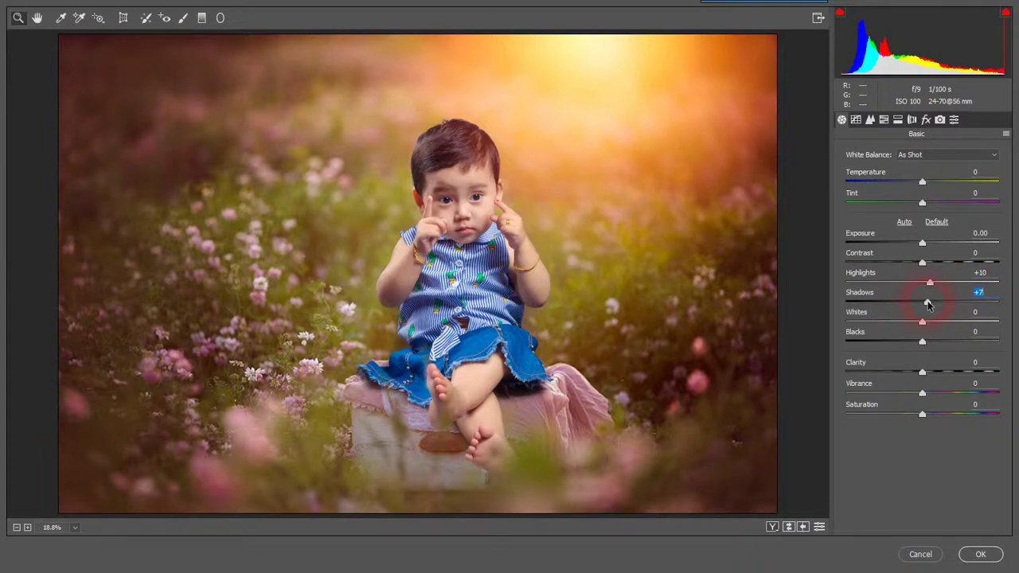
pyautogui.click(933, 343)
pyautogui.moveTo(932, 344); pyautogui.dragTo(925, 328)
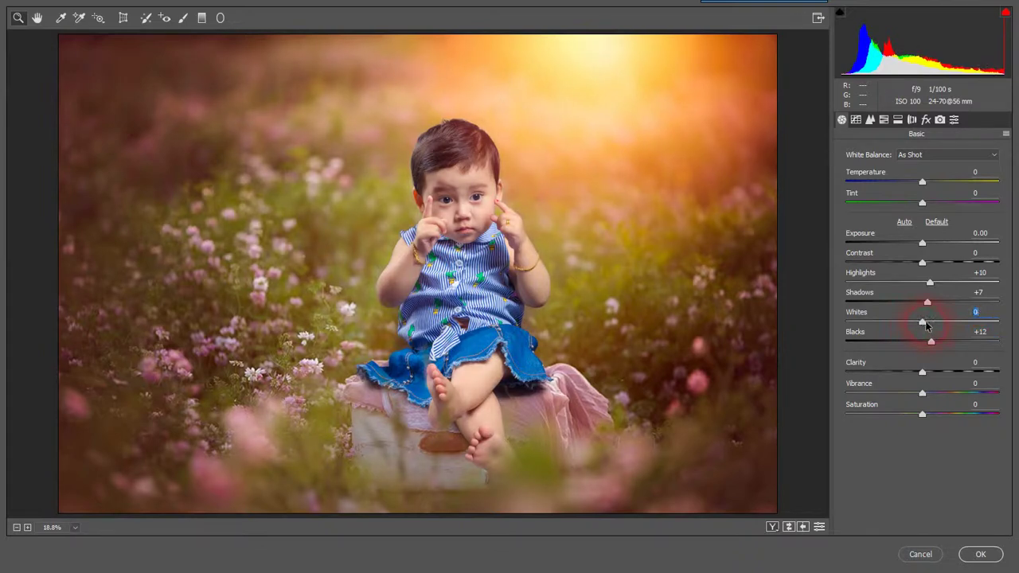
pyautogui.moveTo(927, 326); pyautogui.dragTo(923, 361)
pyautogui.moveTo(922, 393)
pyautogui.mouseDown()
pyautogui.moveTo(934, 395)
pyautogui.moveTo(921, 398)
pyautogui.mouseUp()
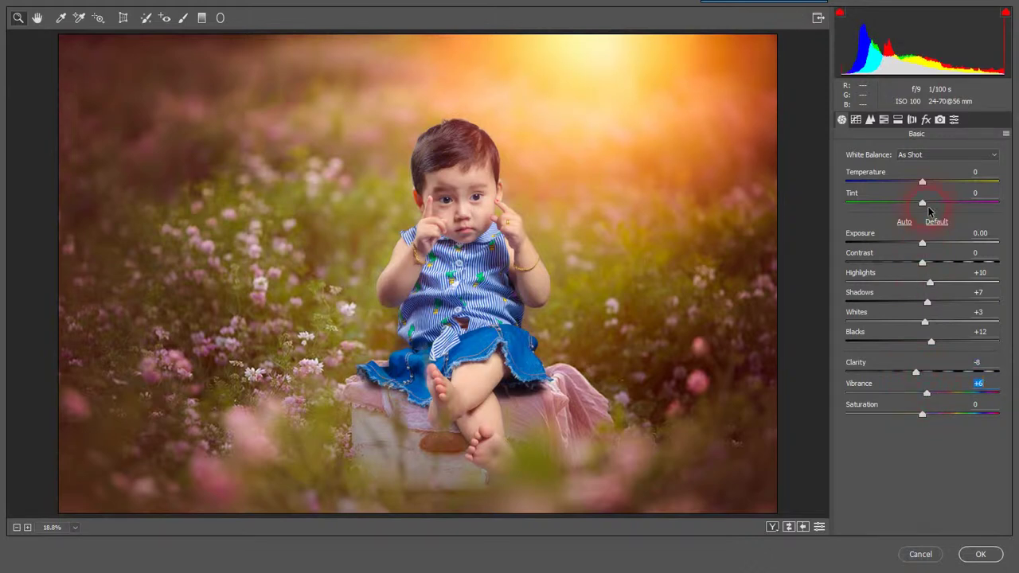
# Step: Add a post-crop vignette: amount -7, midpoint 57, feather 85, highlights 45, then apply
pyautogui.click(926, 120)
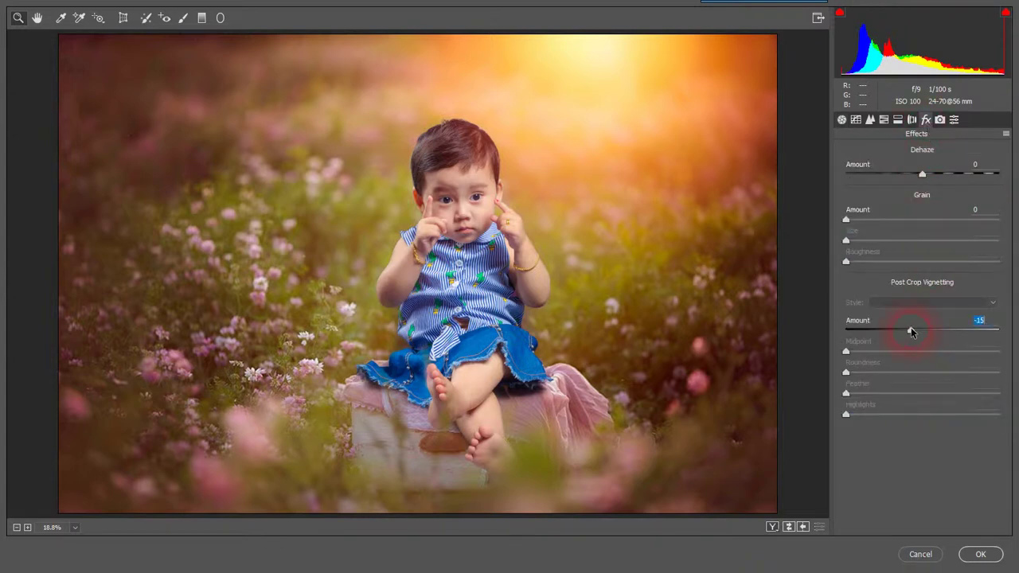
pyautogui.click(912, 330)
pyautogui.moveTo(915, 332); pyautogui.dragTo(916, 331)
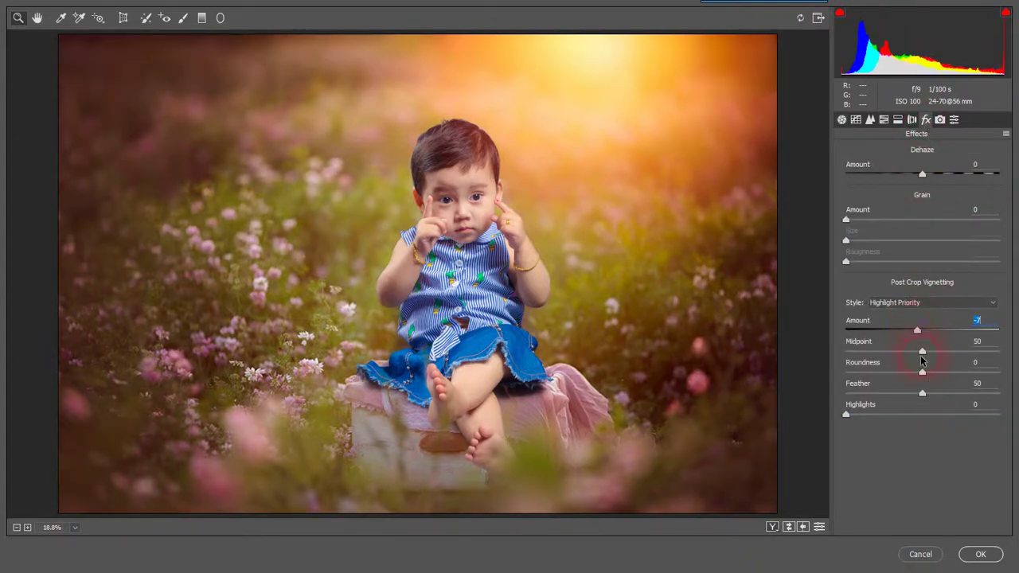
pyautogui.moveTo(944, 392); pyautogui.dragTo(962, 393)
pyautogui.click(915, 414)
pyautogui.click(960, 393)
pyautogui.click(933, 372)
pyautogui.click(933, 352)
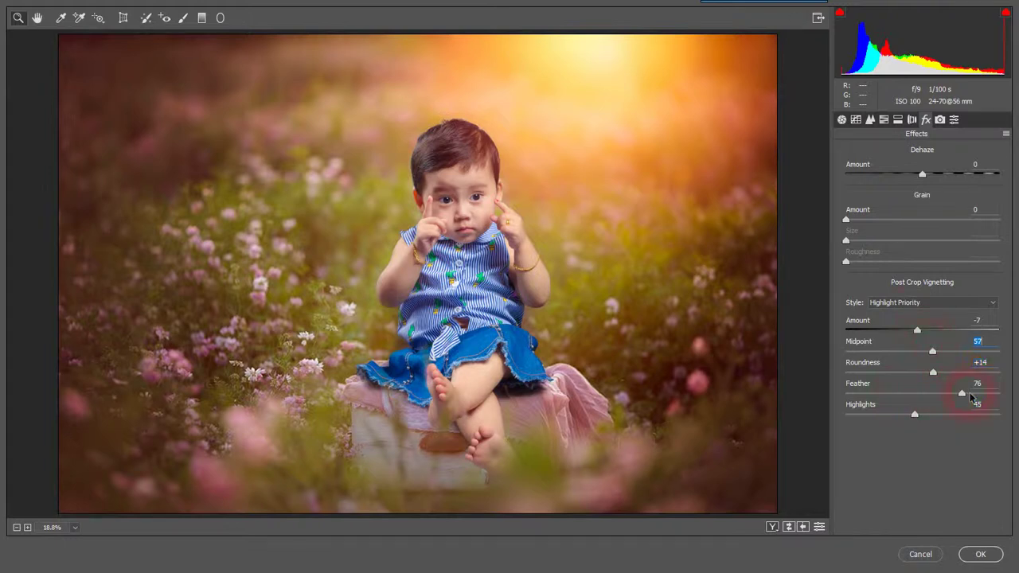
pyautogui.click(974, 392)
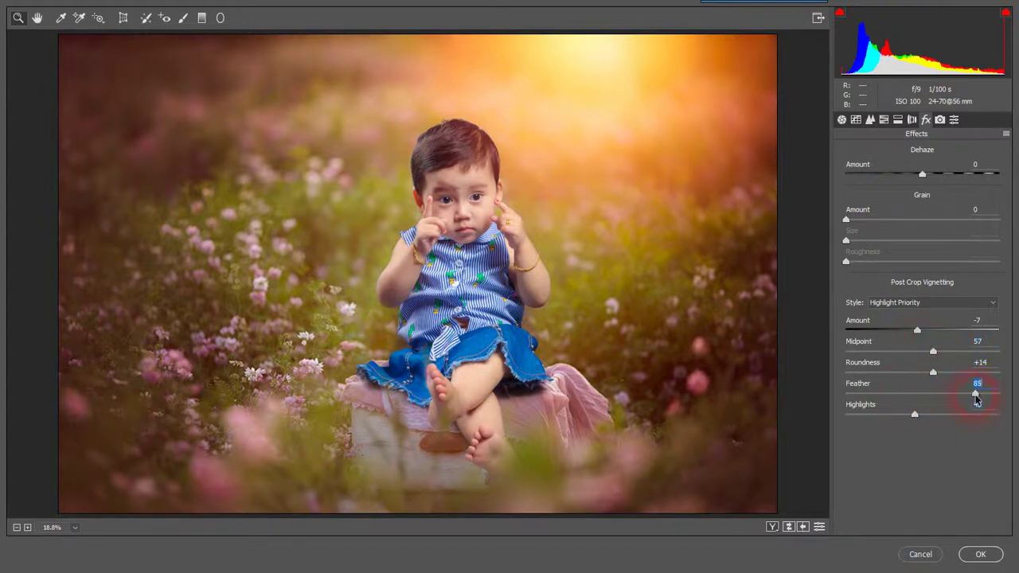
pyautogui.click(981, 554)
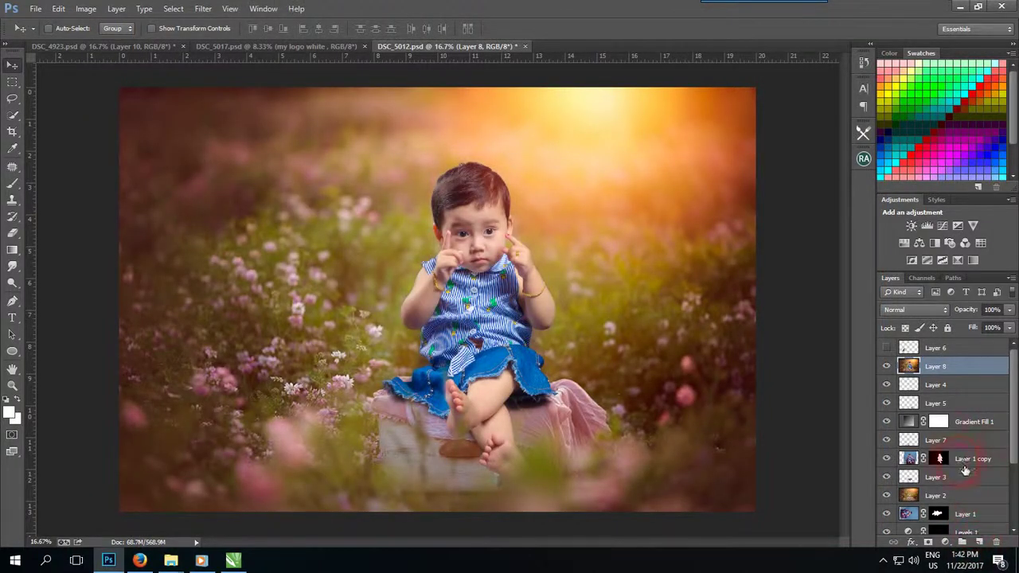
# Step: Add a Photo Filter adjustment layer using Warming Filter (85) at 31% density
pyautogui.click(946, 542)
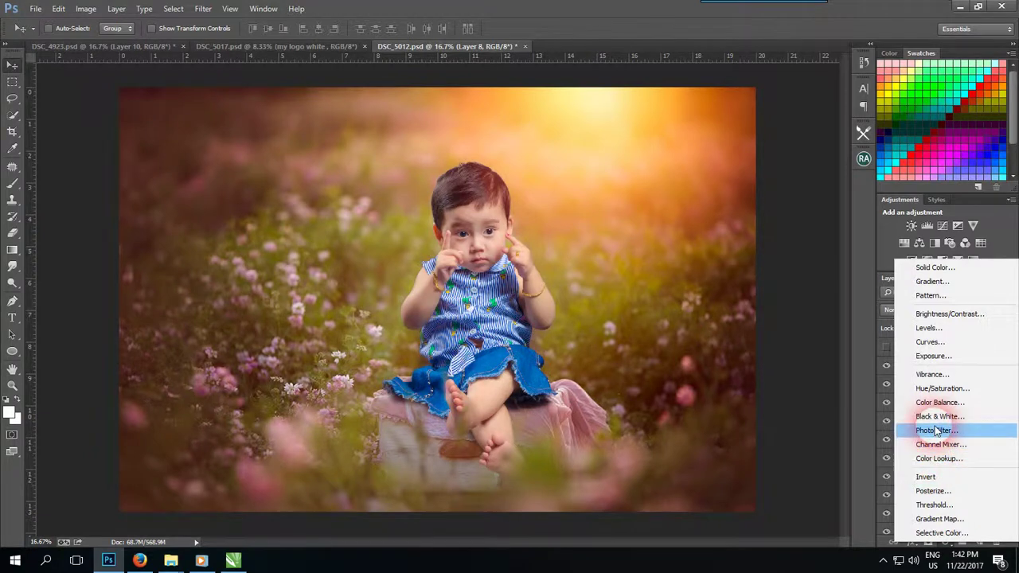
pyautogui.click(937, 430)
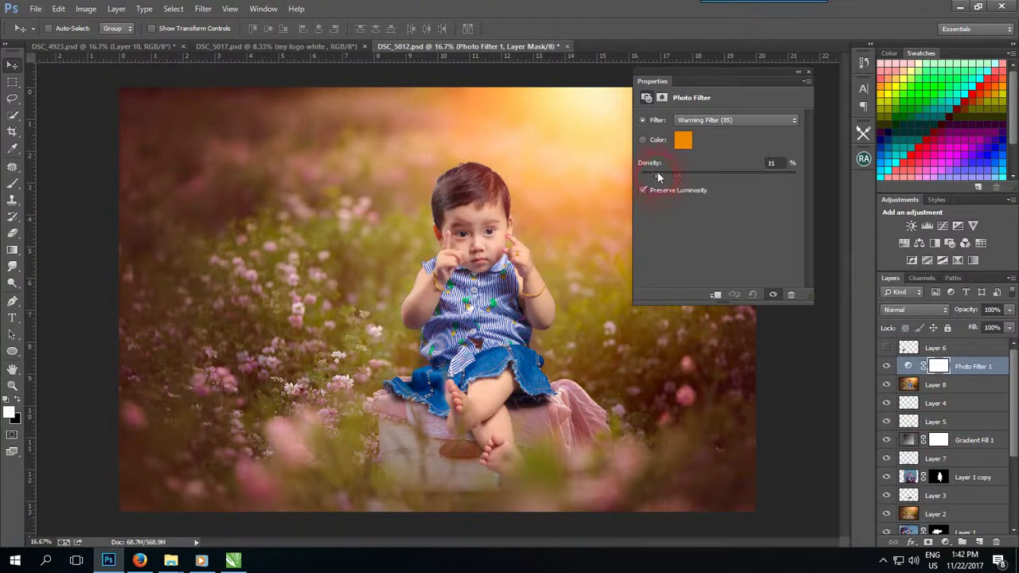
pyautogui.click(792, 73)
pyautogui.click(809, 75)
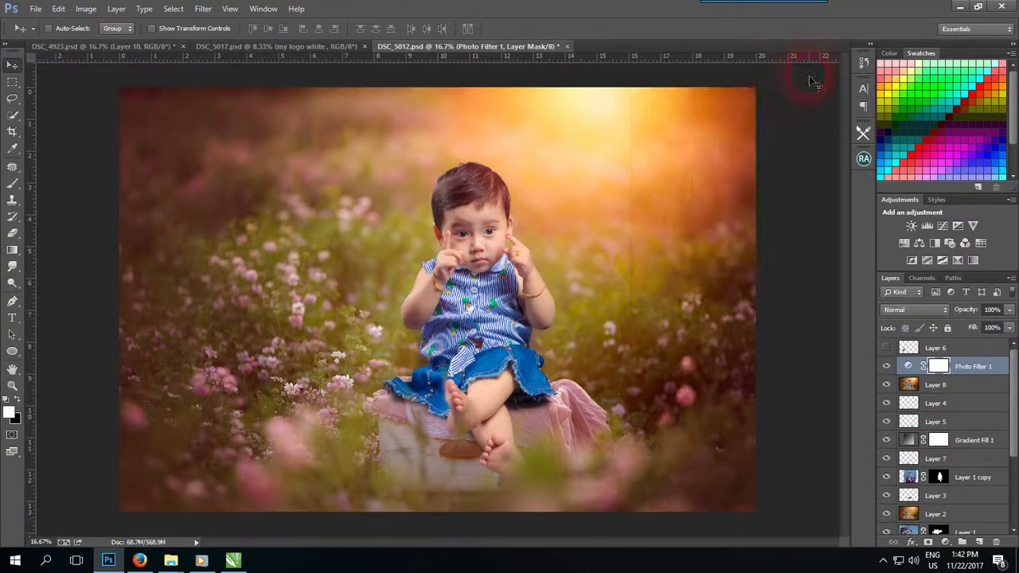
pyautogui.hotkey('ctrl', '+')
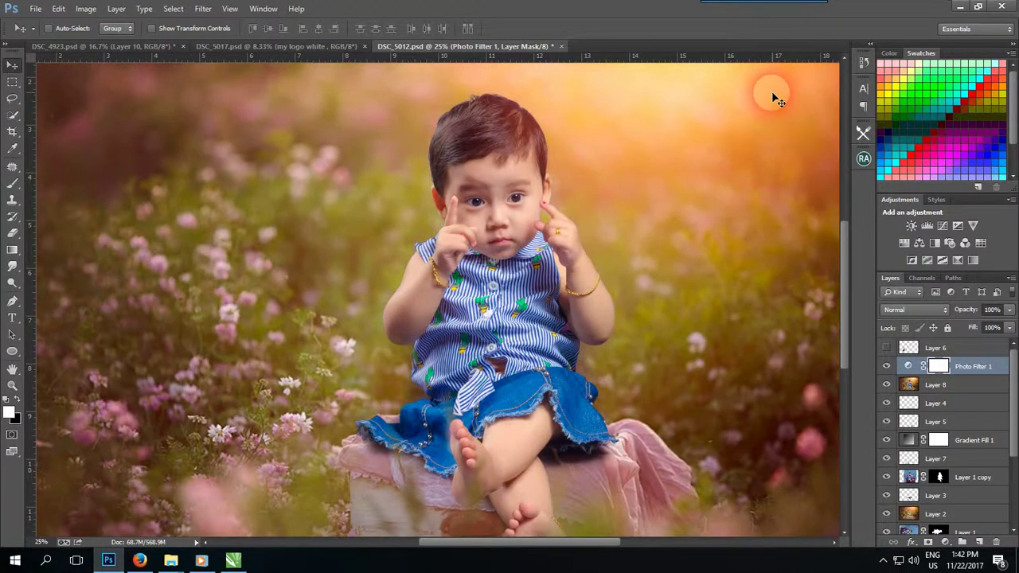
pyautogui.hotkey('ctrl', '-')
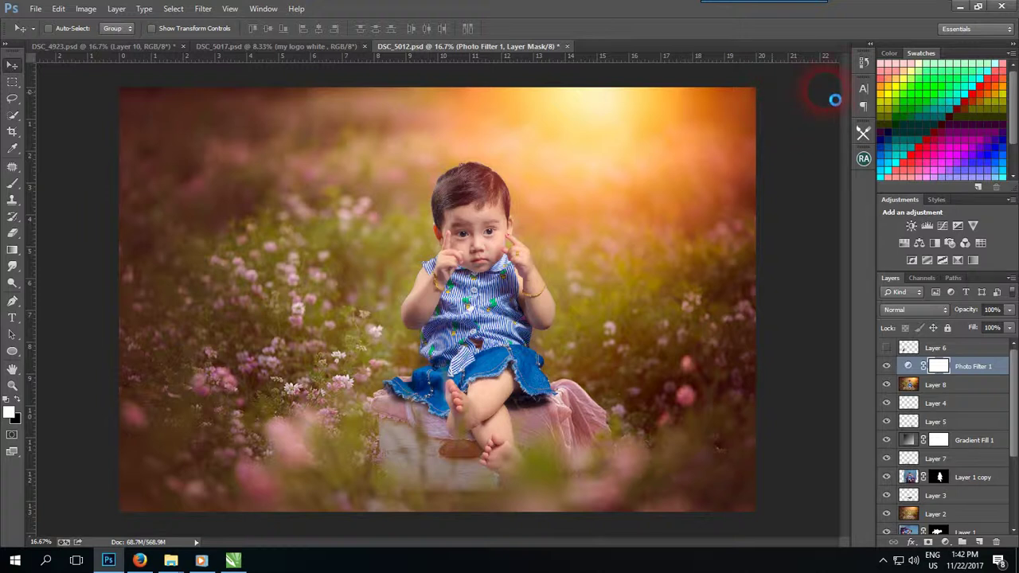
pyautogui.moveTo(833, 99); pyautogui.dragTo(624, 406)
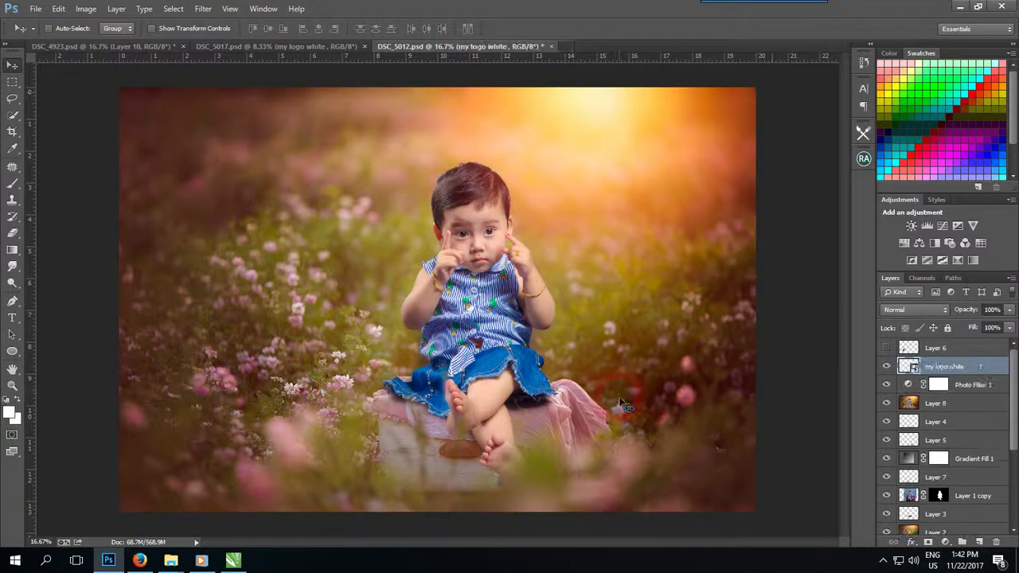
# Step: Place the white logo top-left at 68% opacity and open Save As
pyautogui.moveTo(468, 425)
pyautogui.mouseDown()
pyautogui.moveTo(195, 264)
pyautogui.moveTo(199, 240)
pyautogui.mouseUp()
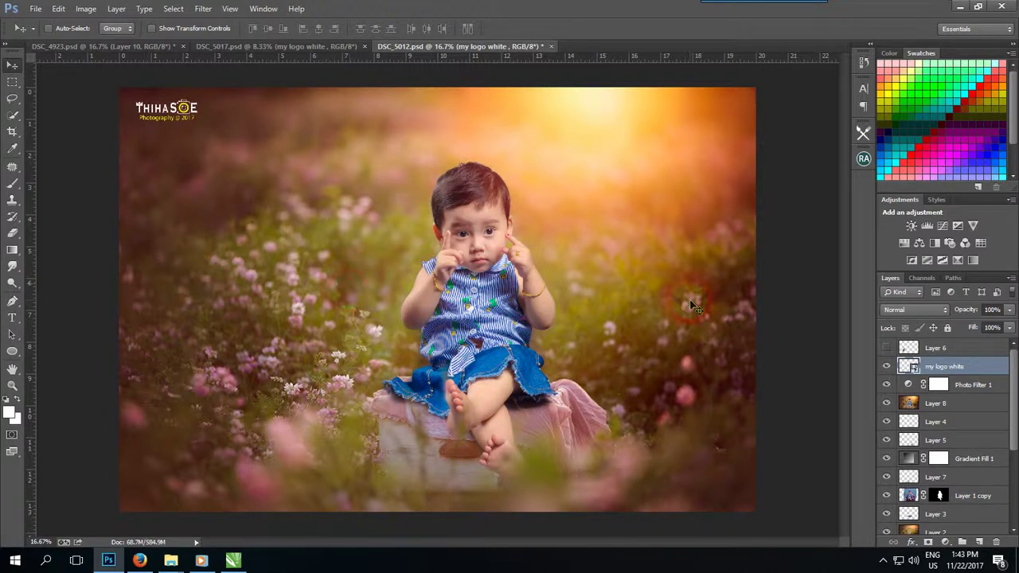
pyautogui.click(1009, 310)
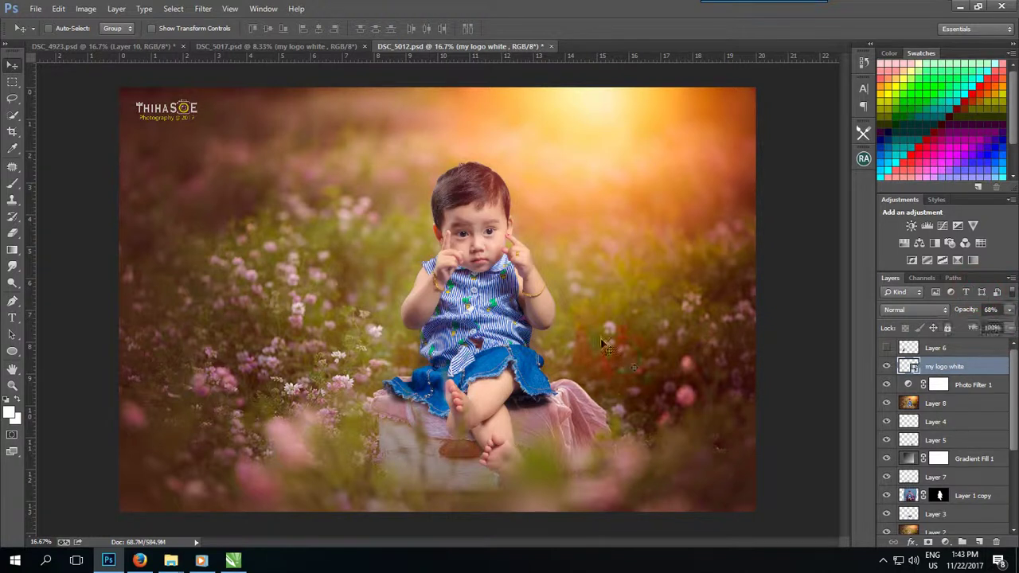
pyautogui.hotkey('ctrl', 'shift', 's')
pyautogui.click(207, 404)
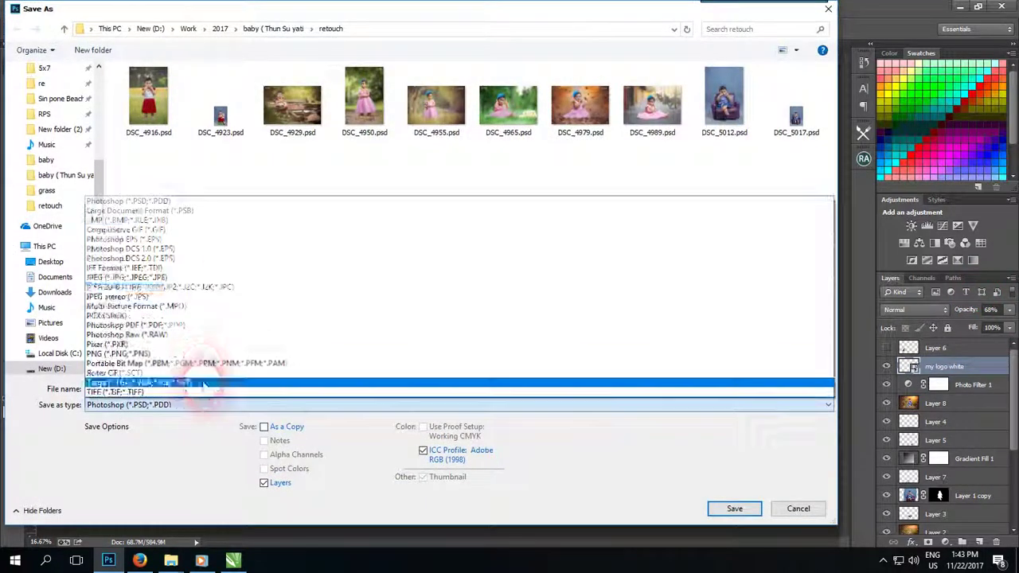
# Step: Save the image as DSC_5012.jpg in JPEG format at Maximum quality
pyautogui.click(183, 280)
pyautogui.click(733, 508)
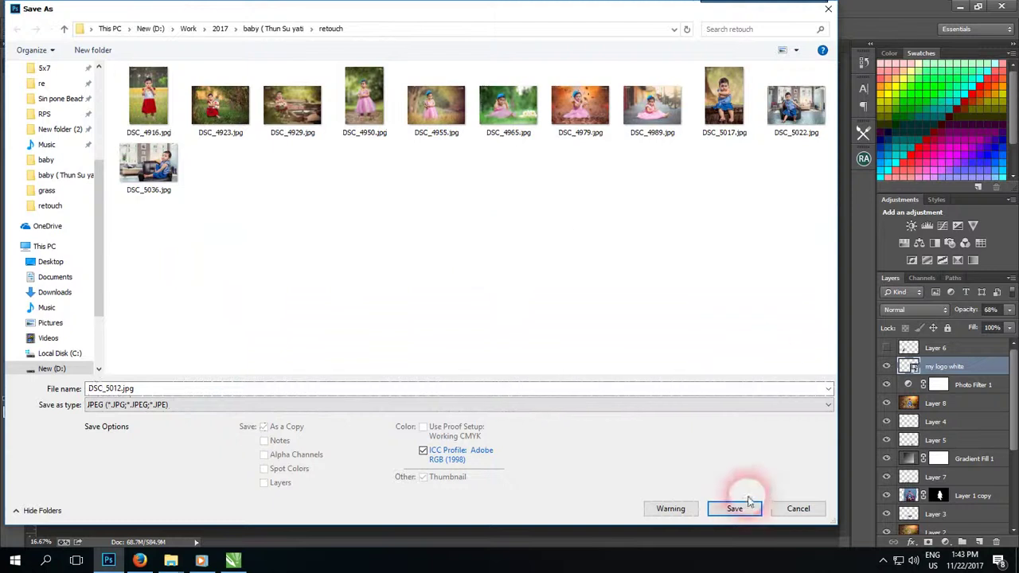
pyautogui.click(555, 214)
pyautogui.click(580, 143)
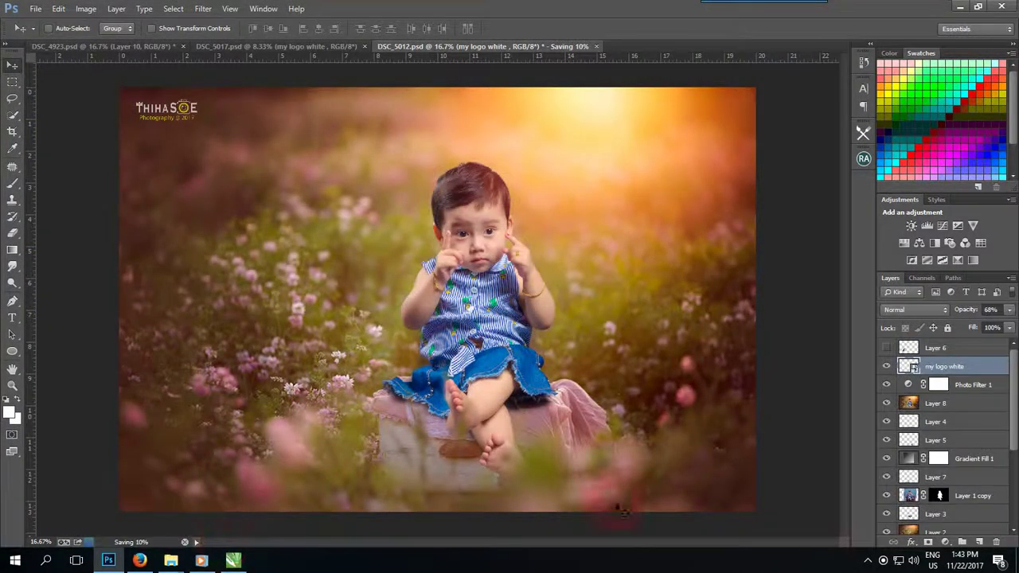
pyautogui.click(785, 550)
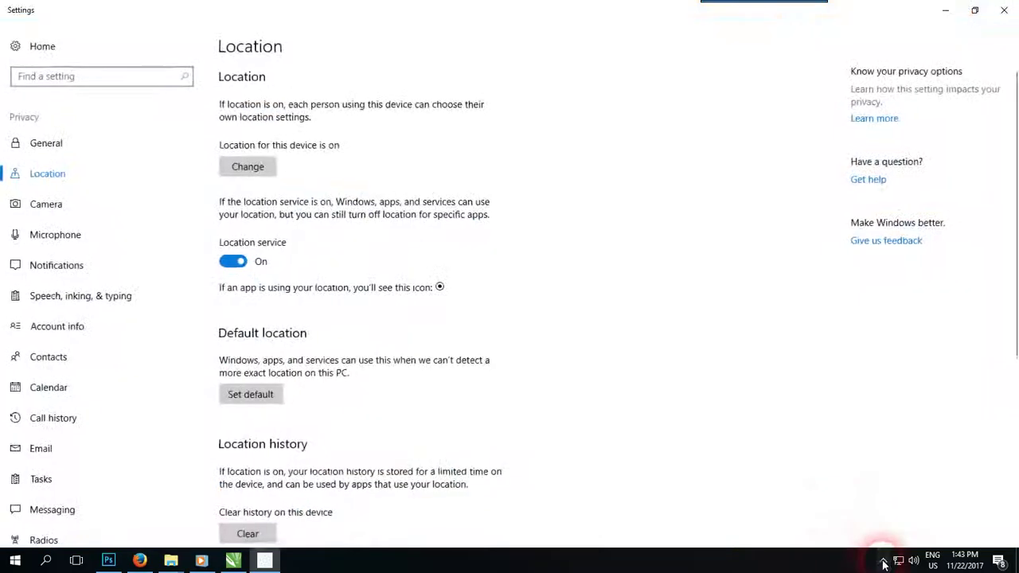
pyautogui.click(883, 561)
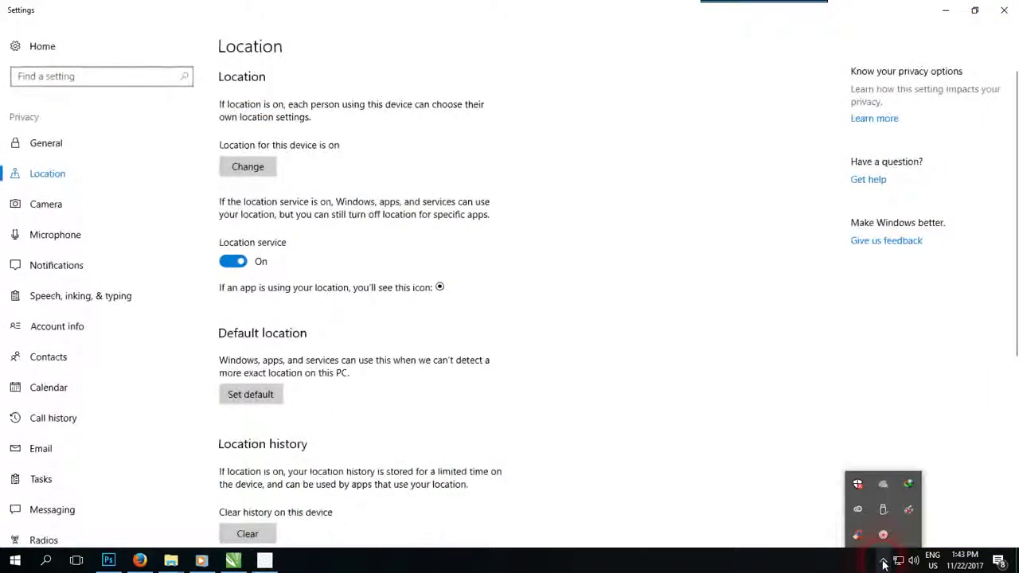